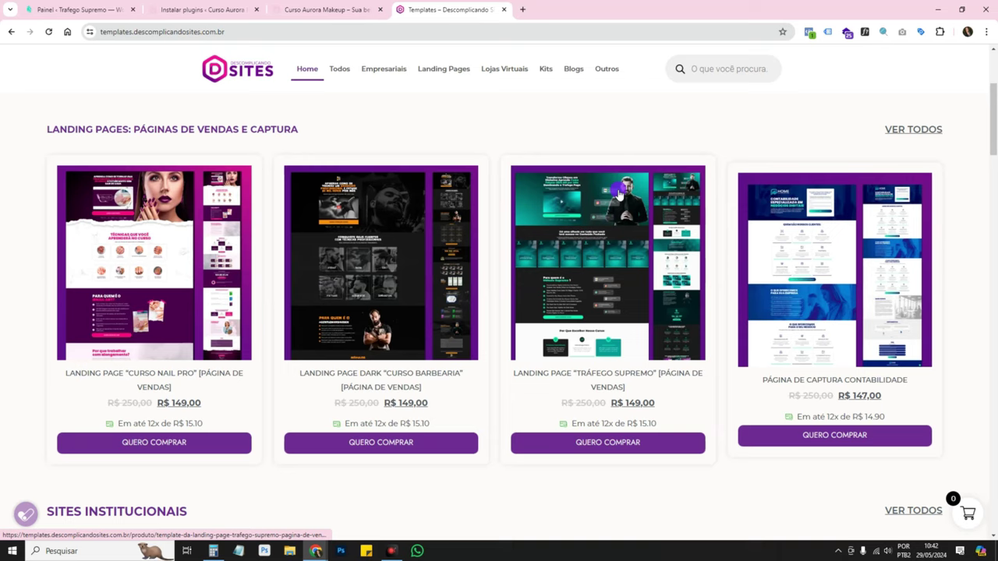
# Close the template shop page and look over the top of the Curso Aurora Makeup landing page
pyautogui.click(503, 10)
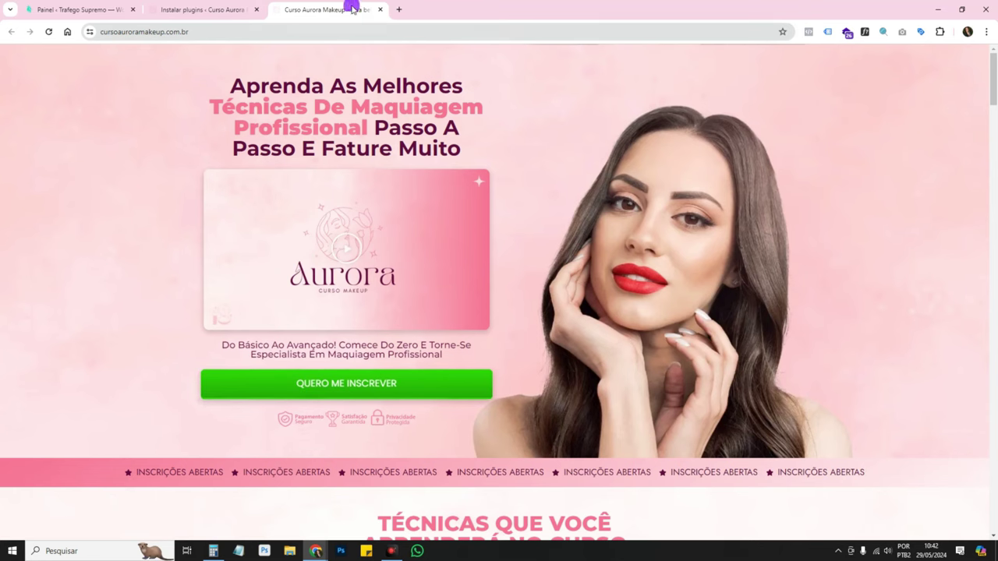
pyautogui.scroll(-1, 643, 236)
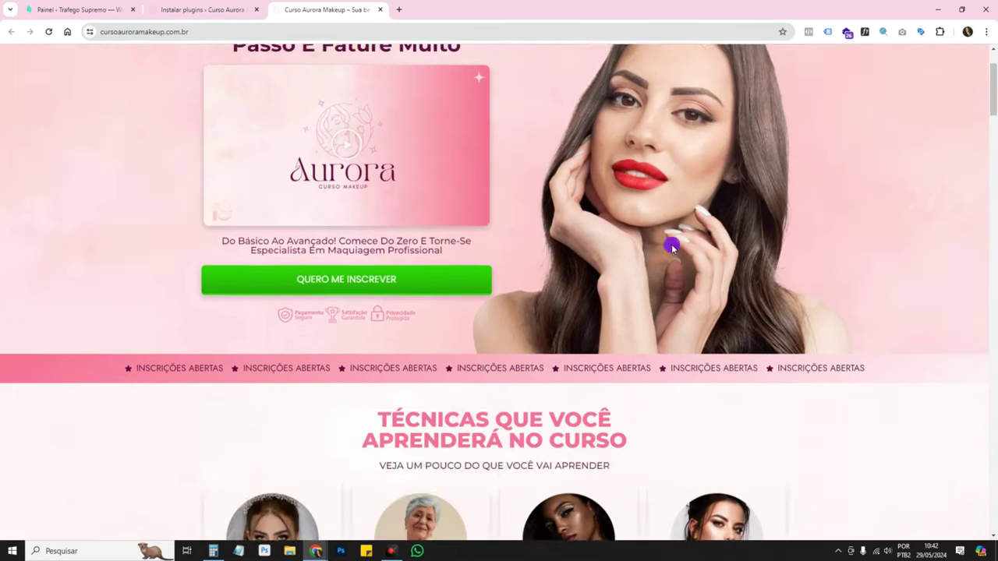
pyautogui.scroll(1, 668, 245)
# Open the Trafego Supremo site from its dashboard, review its landing page, and return to the Curso Aurora Makeup page
pyautogui.click(92, 17)
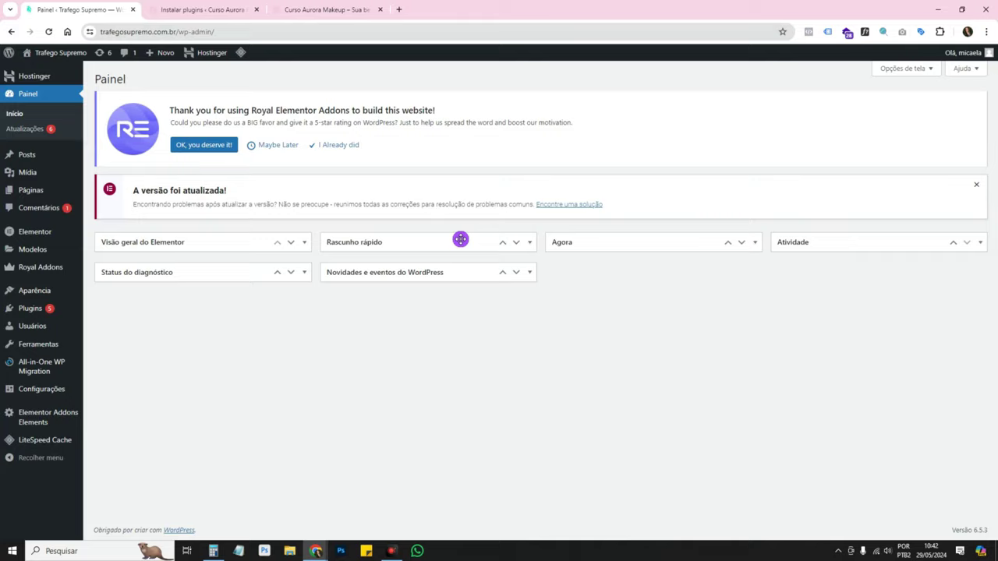
pyautogui.click(47, 66)
pyautogui.scroll(-10, 652, 189)
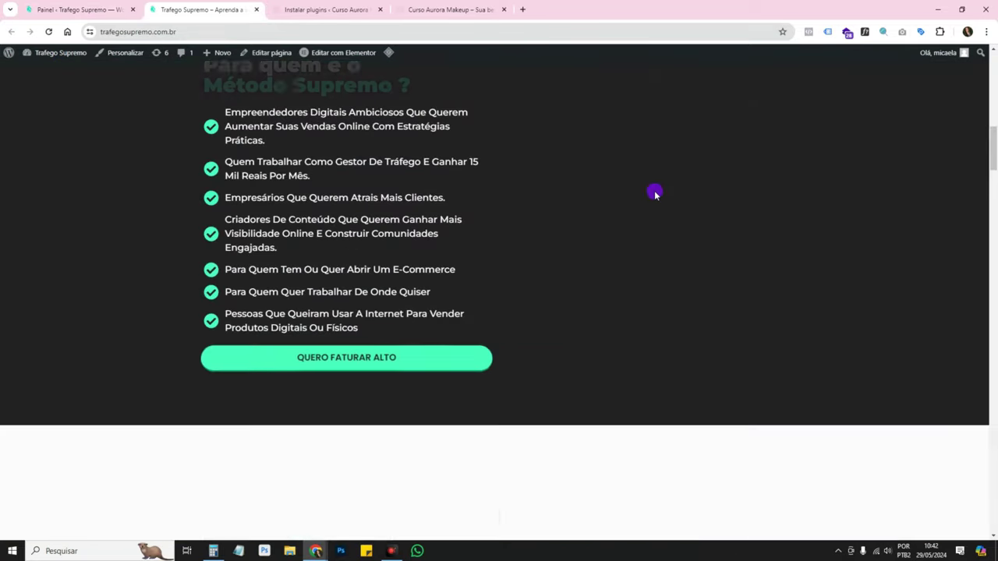
pyautogui.scroll(-10, 653, 198)
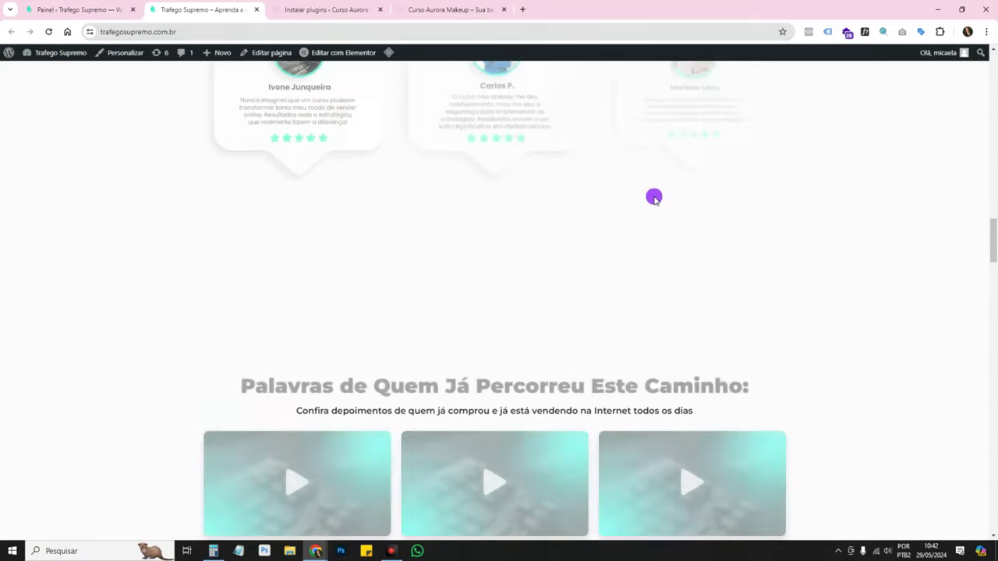
pyautogui.scroll(15, 653, 199)
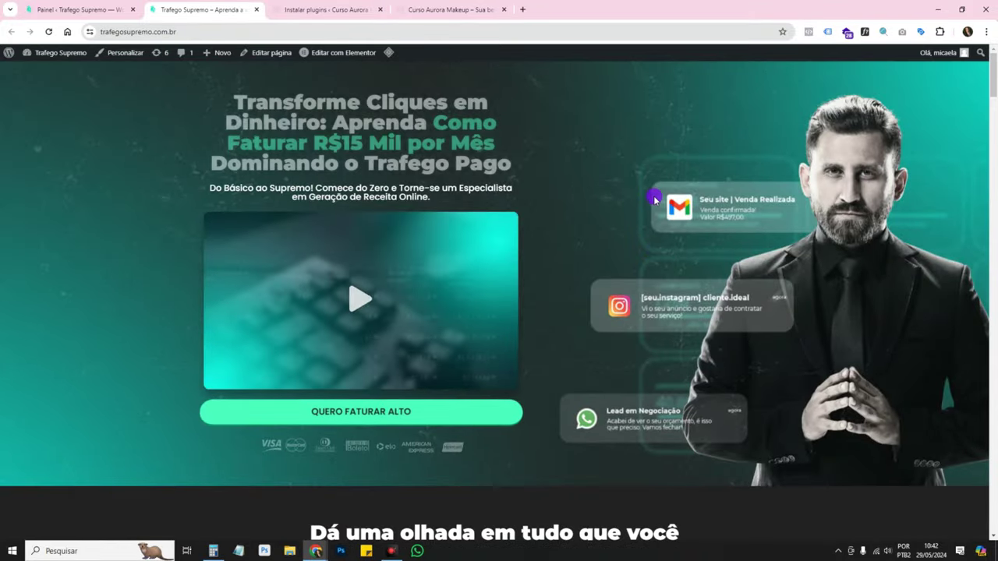
pyautogui.click(421, 10)
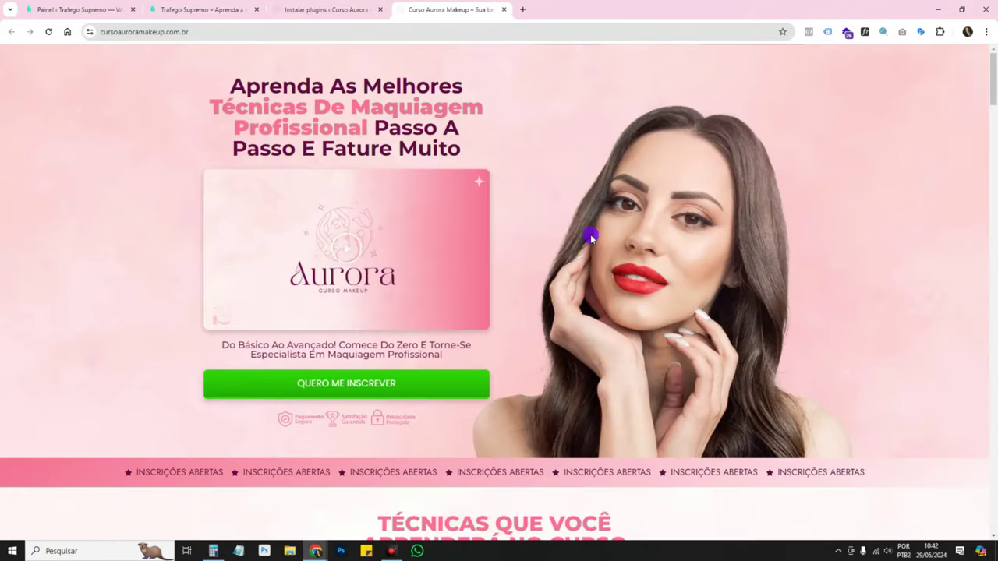
# Locate the plugin Export media with selected content in the Curso Aurora site's plugin search results for export media
pyautogui.click(341, 12)
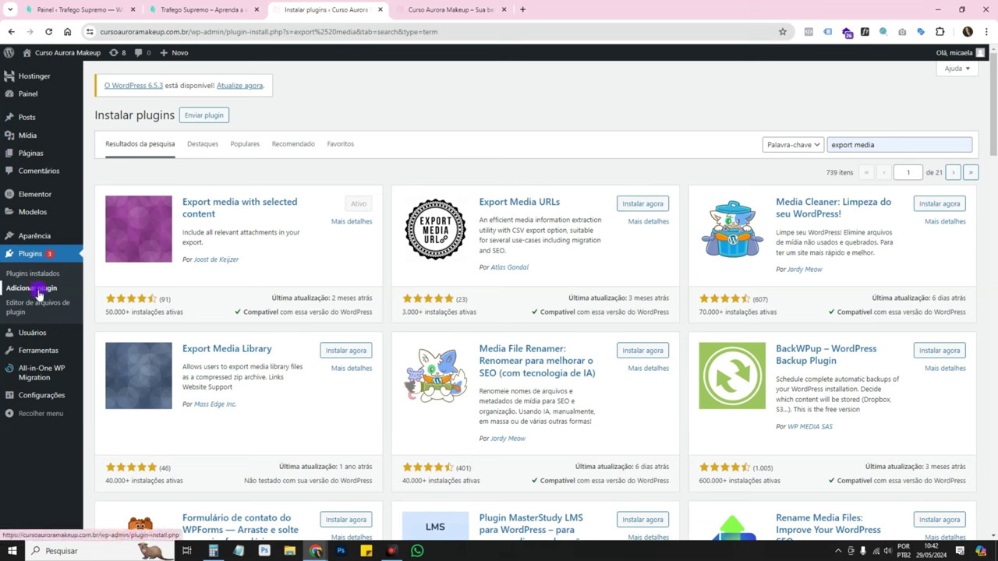
pyautogui.doubleClick(863, 145)
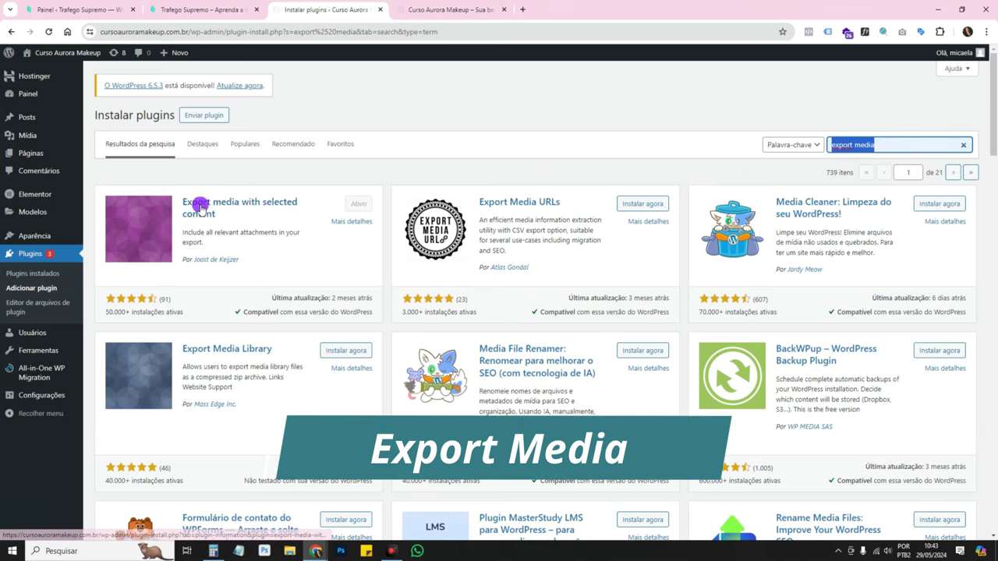
pyautogui.moveTo(284, 209); pyautogui.dragTo(179, 200)
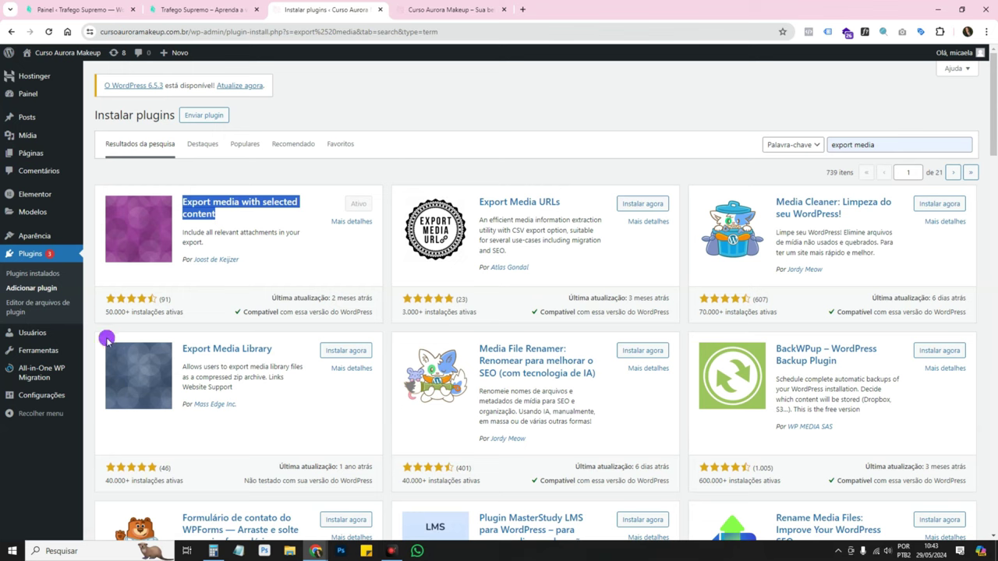
# Open the Curso Aurora site's export tool and choose Páginas as the content to export
pyautogui.moveTo(37, 351)
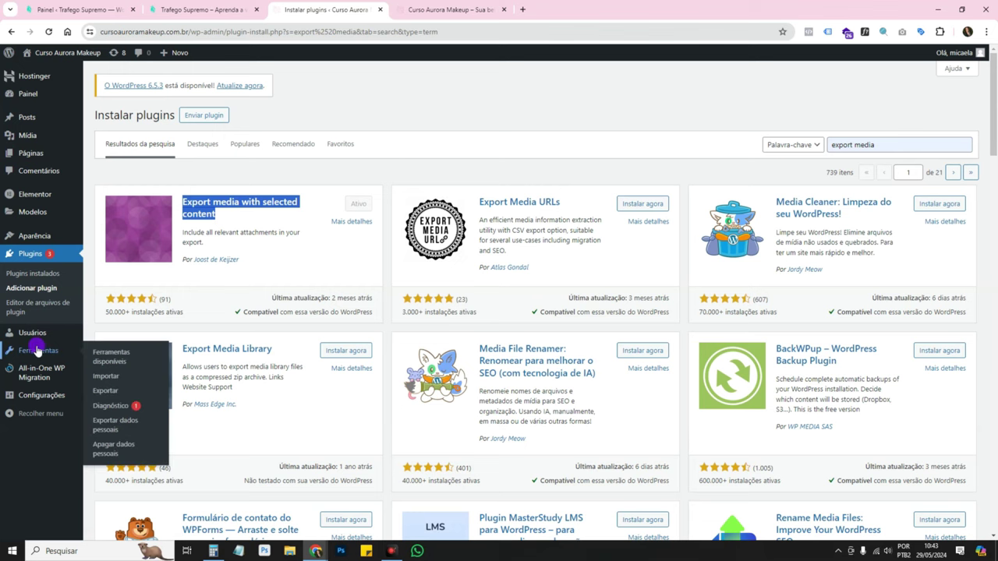
pyautogui.click(107, 394)
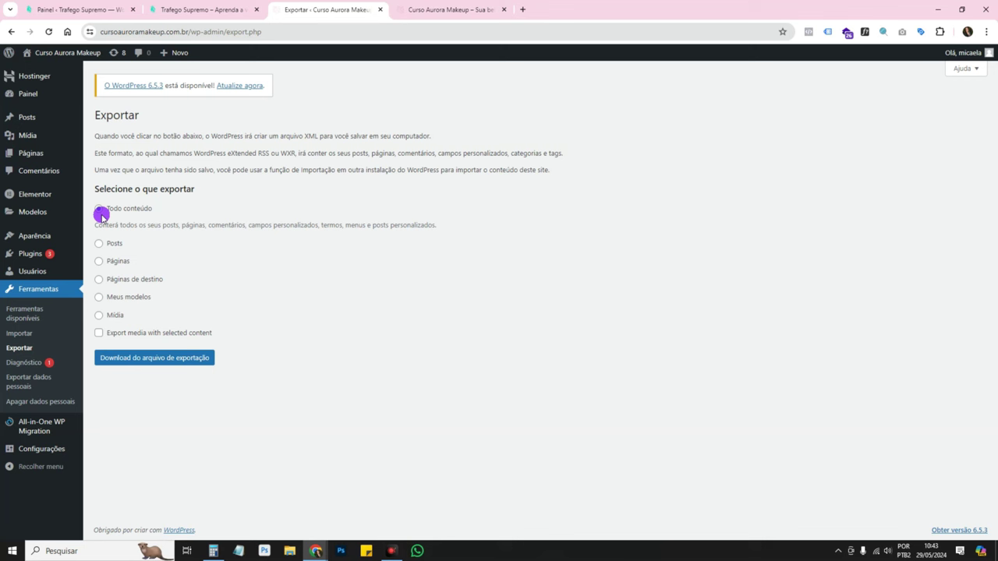
pyautogui.click(98, 261)
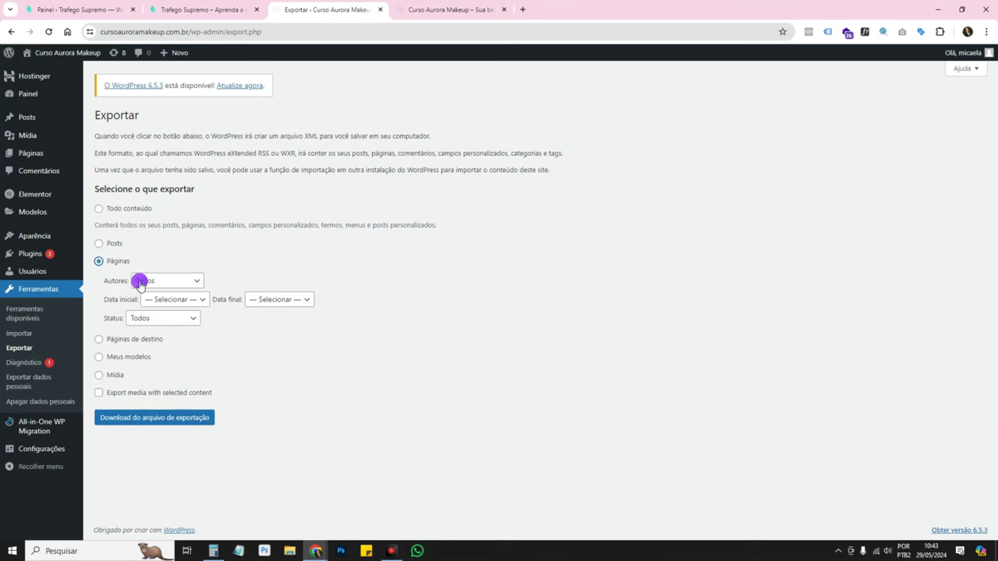
# Examine the author, start date and status filter choices for the page export
pyautogui.click(198, 281)
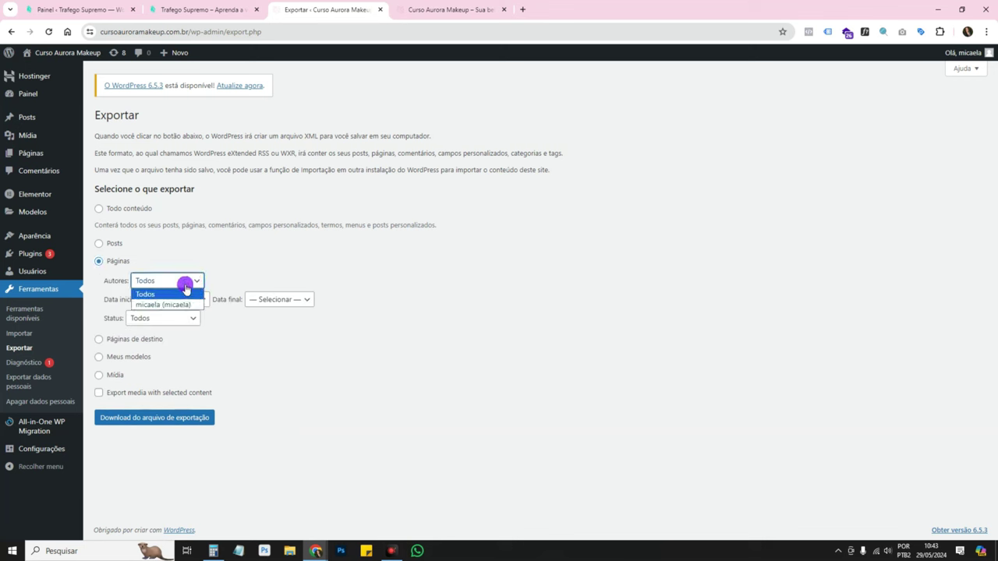
pyautogui.click(187, 285)
pyautogui.click(186, 286)
pyautogui.click(164, 294)
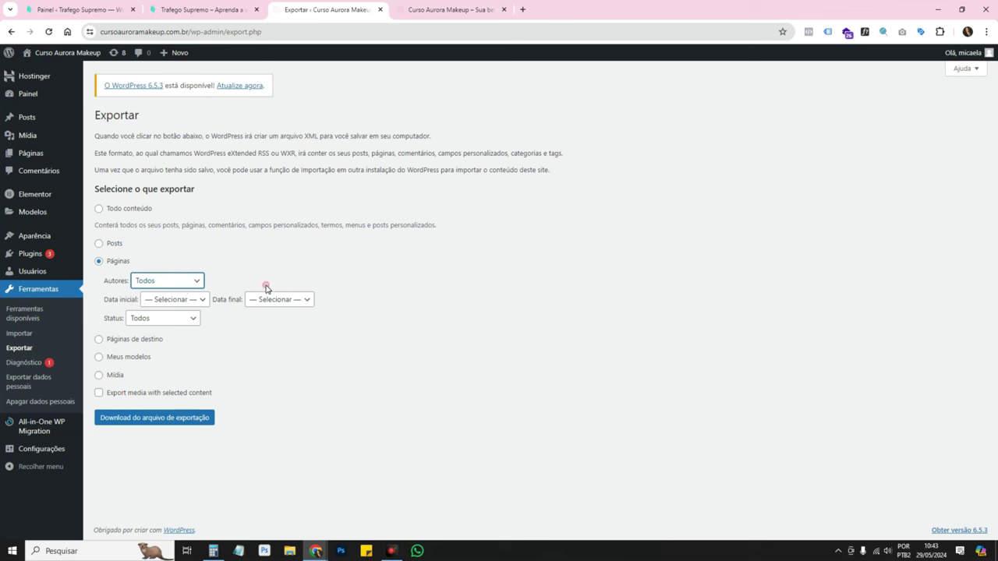
pyautogui.click(195, 298)
pyautogui.click(196, 298)
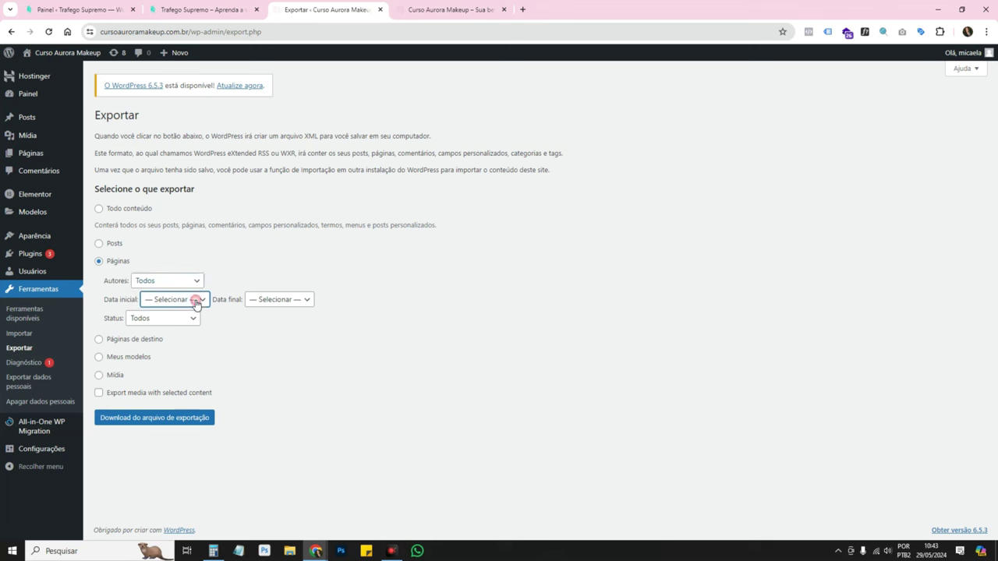
pyautogui.click(170, 320)
pyautogui.click(170, 321)
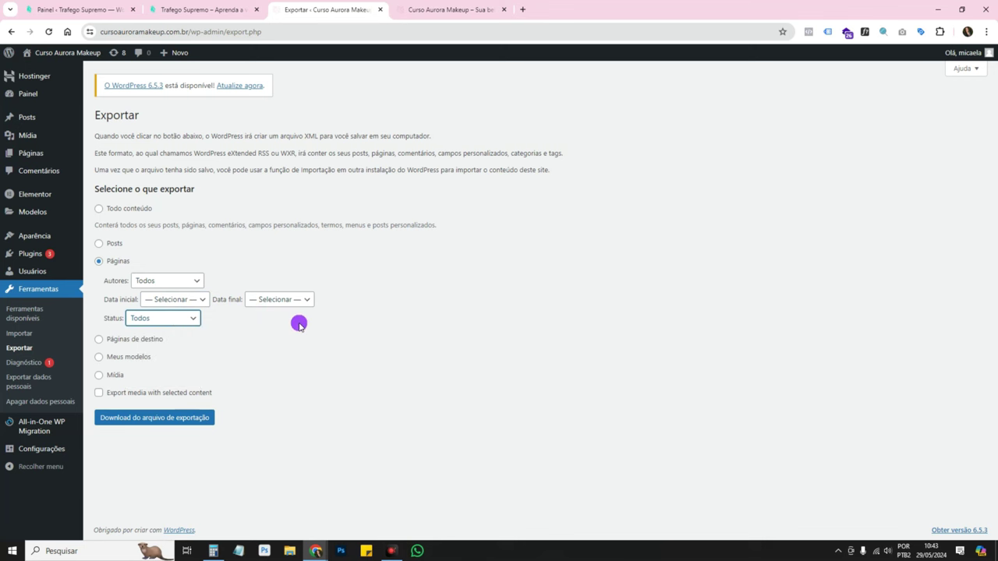
pyautogui.click(193, 296)
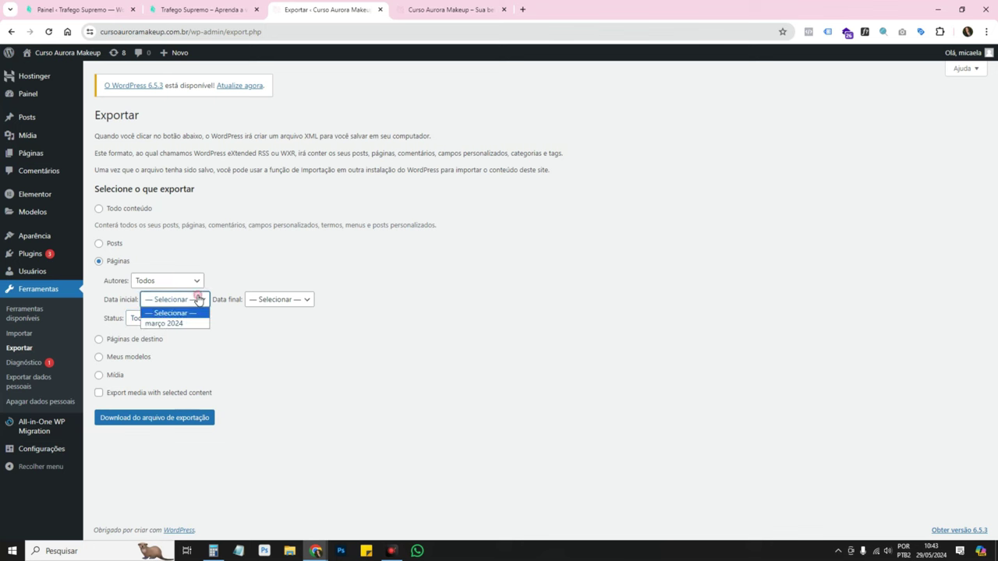
pyautogui.click(198, 307)
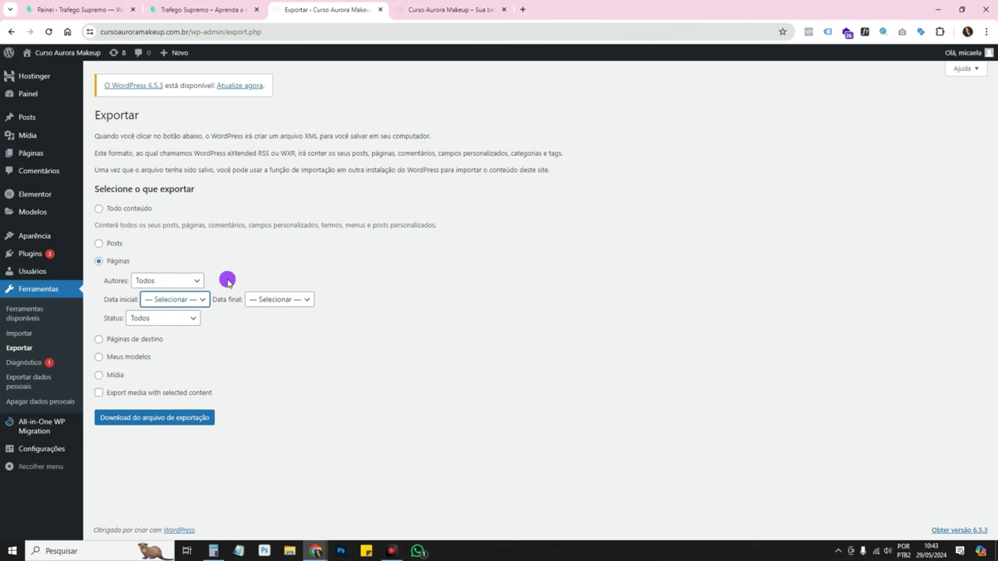
# Open the Curso Aurora site's list of all pages in a separate browser tab
pyautogui.moveTo(46, 157)
pyautogui.rightClick(133, 154)
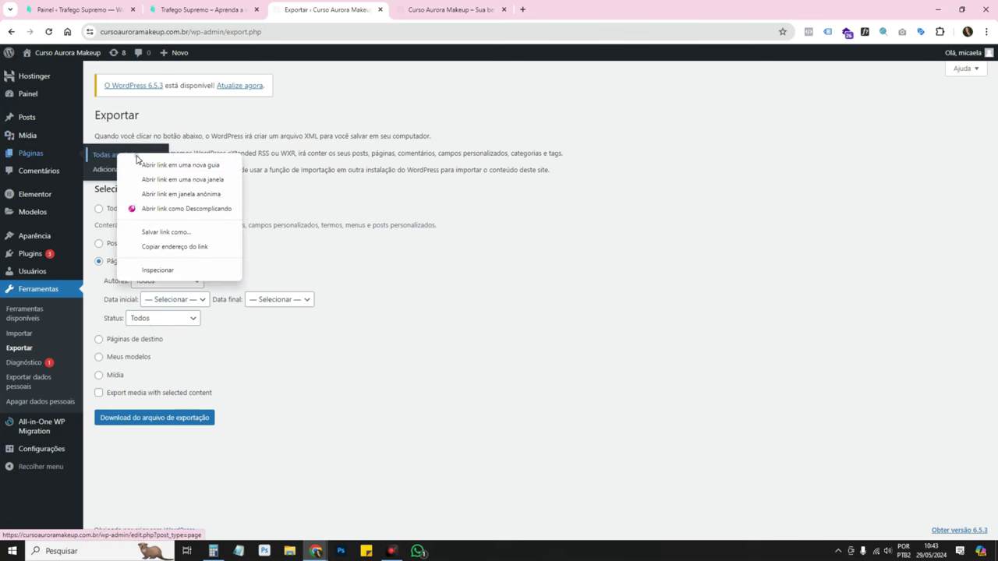
pyautogui.click(160, 163)
pyautogui.click(412, 9)
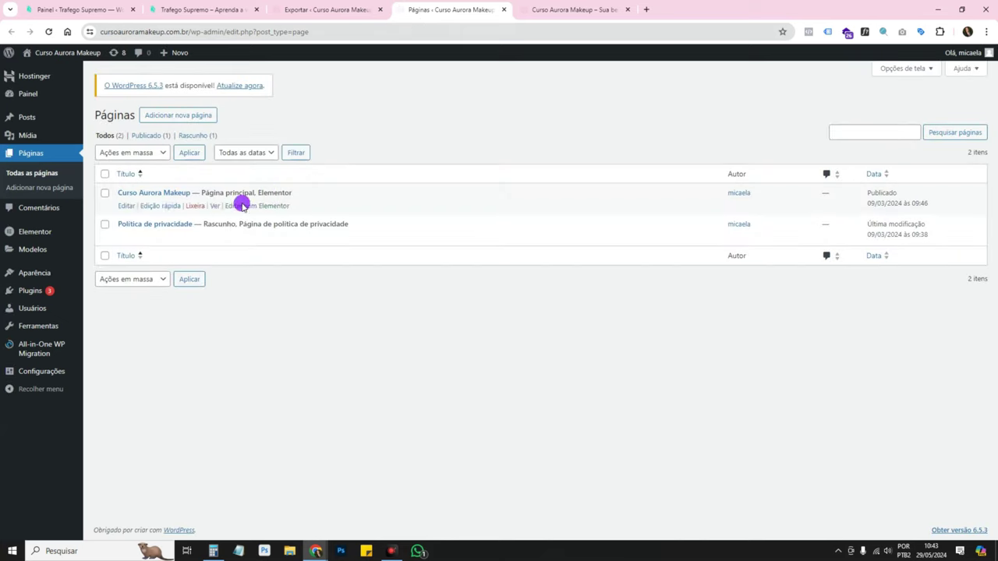
# Inspect the status setting of the Política de privacidade page in quick edit and close it without updating
pyautogui.click(104, 224)
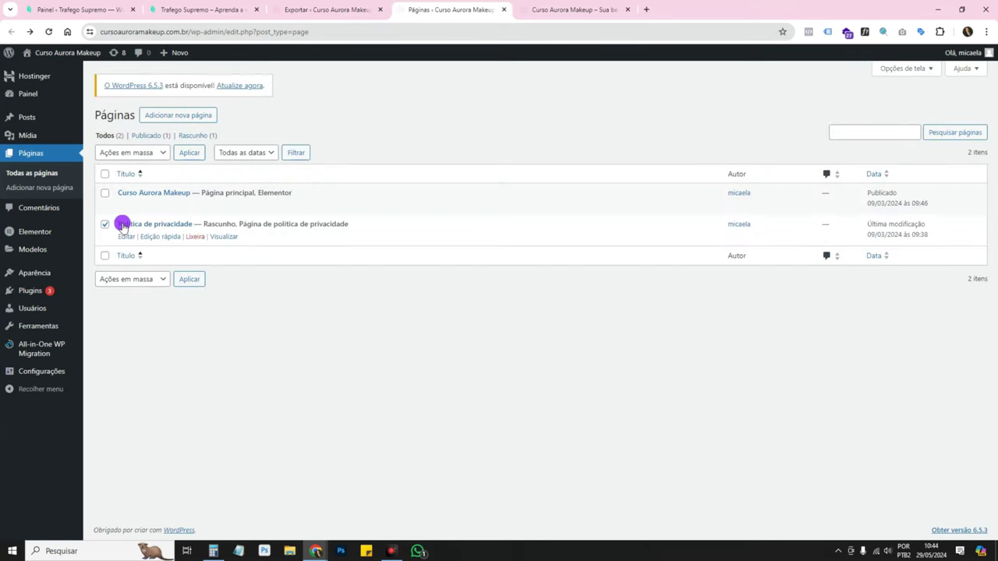
pyautogui.click(153, 237)
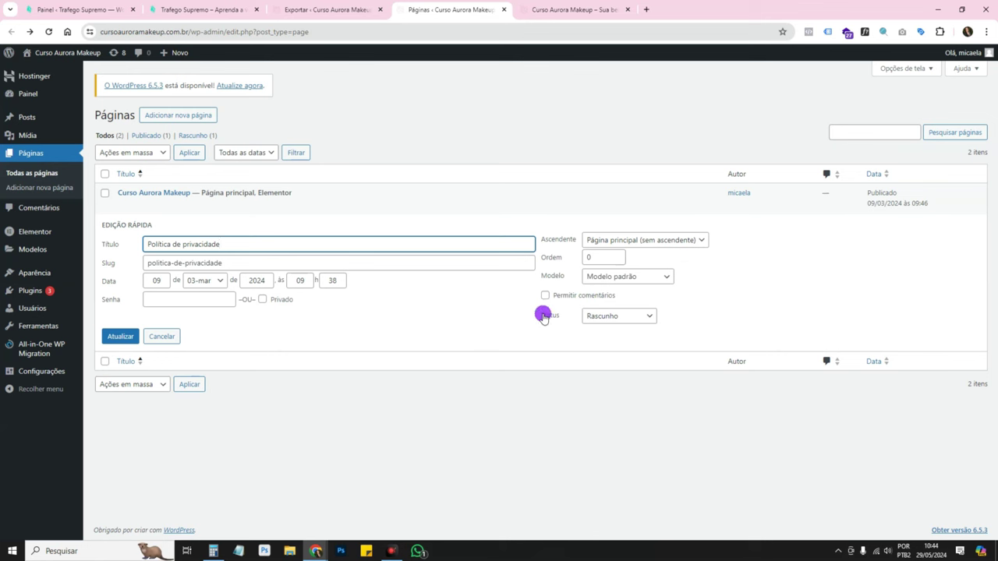
pyautogui.moveTo(540, 315); pyautogui.dragTo(558, 321)
pyautogui.click(621, 318)
pyautogui.click(619, 350)
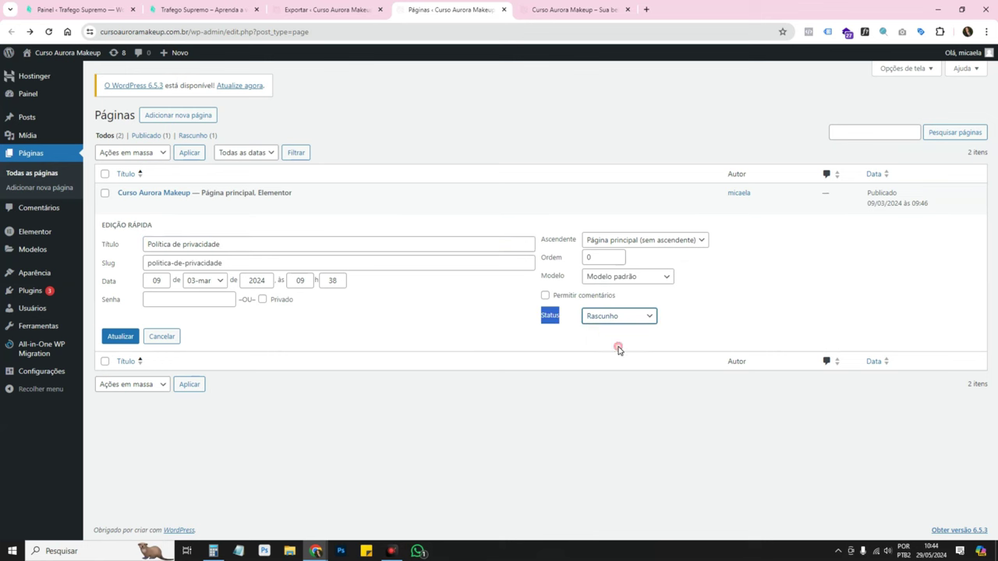
pyautogui.click(165, 336)
pyautogui.moveTo(178, 191)
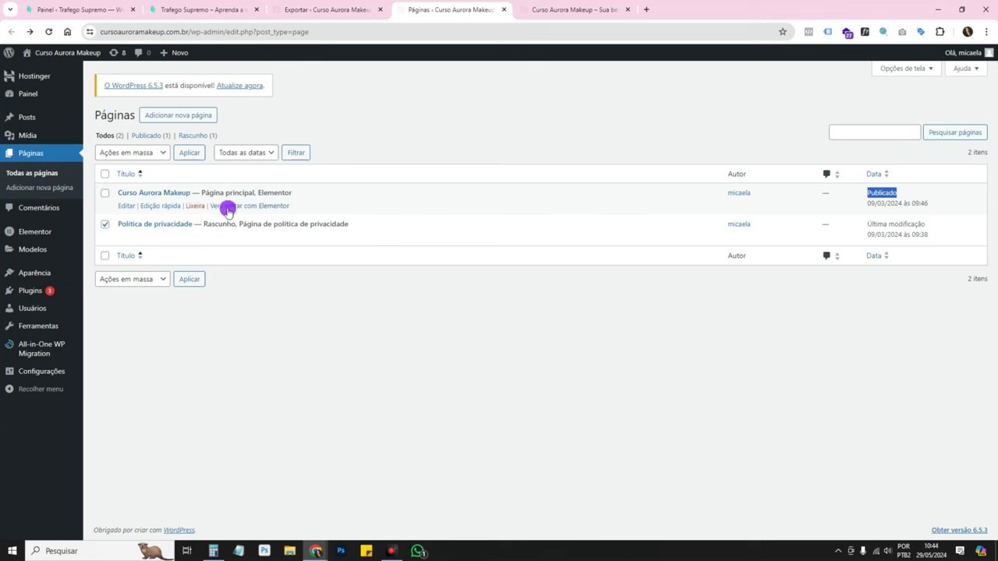
# Return to the export settings and set the page status filter to Publicado
pyautogui.click(330, 11)
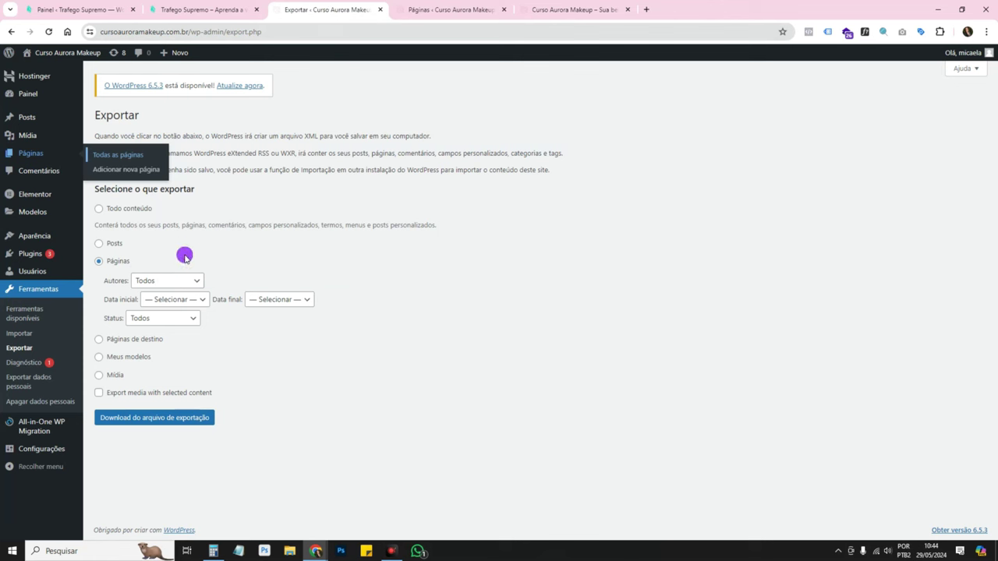
pyautogui.doubleClick(109, 318)
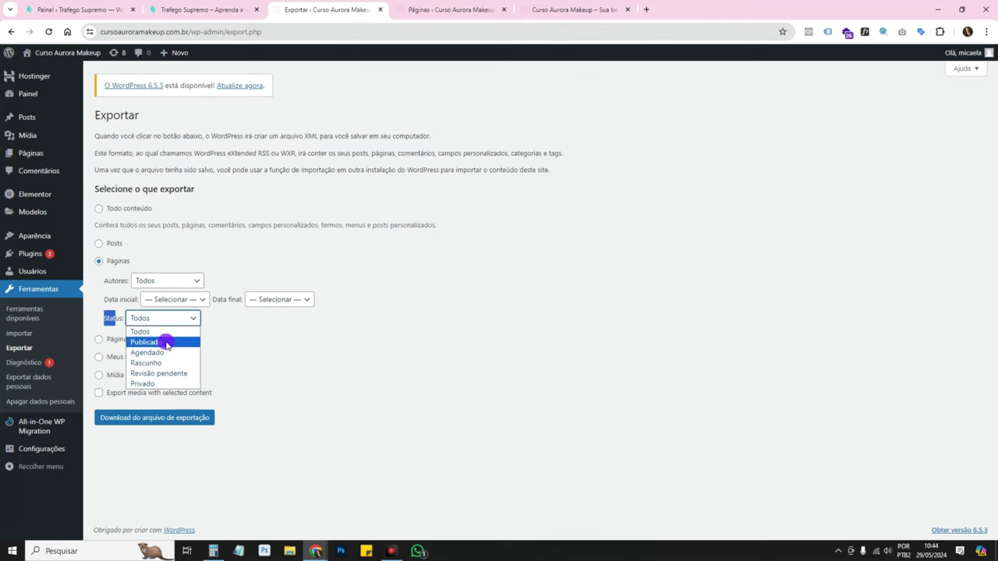
pyautogui.click(166, 345)
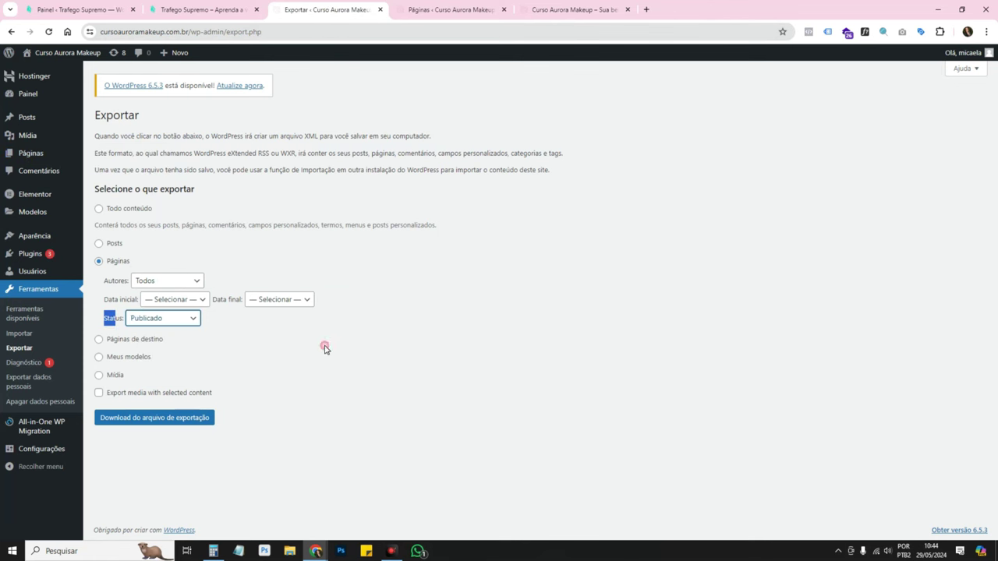
# Compare the Curso Aurora Makeup entry in the page list with the export status filter, and close the page list
pyautogui.click(441, 11)
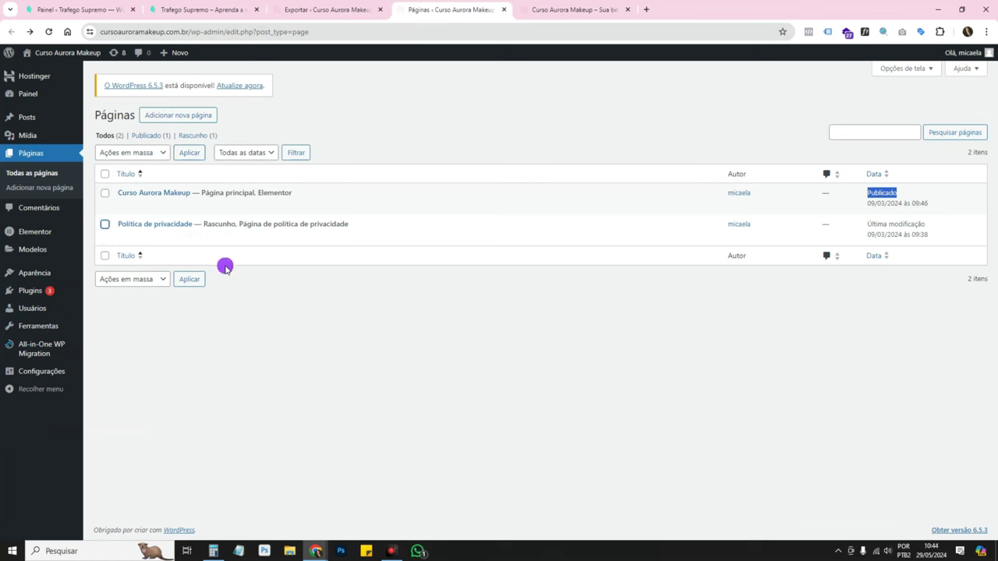
pyautogui.click(105, 192)
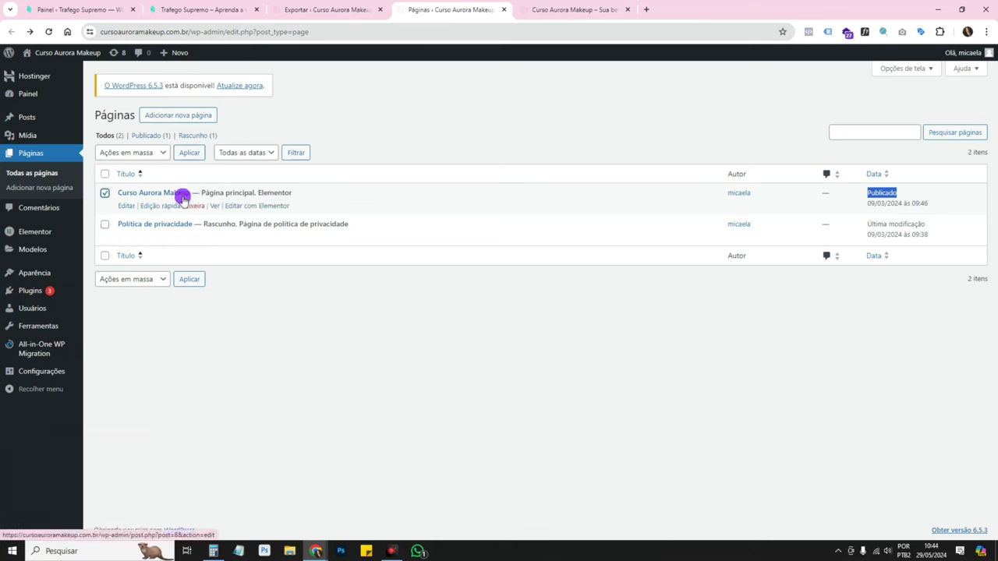
pyautogui.click(300, 8)
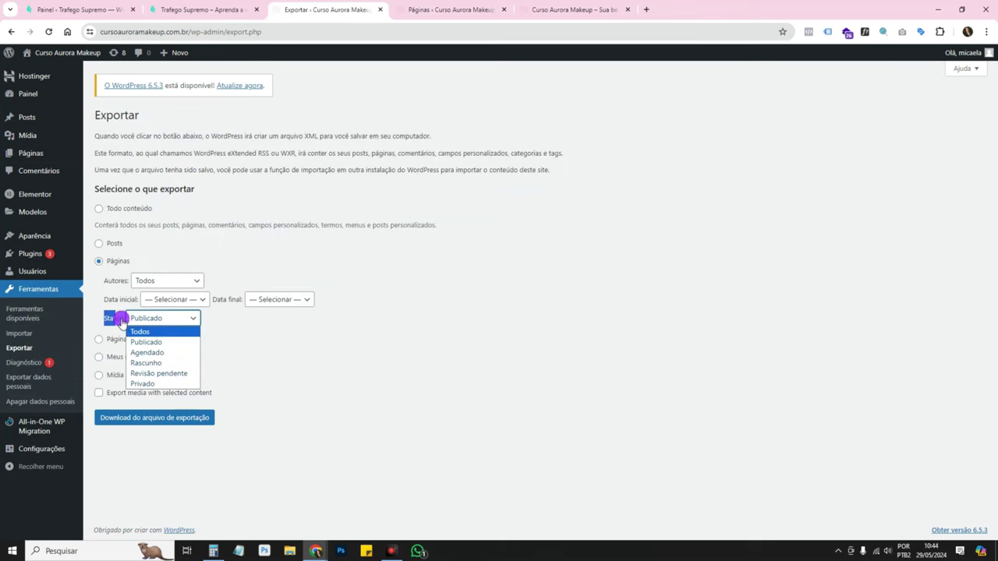
pyautogui.click(157, 363)
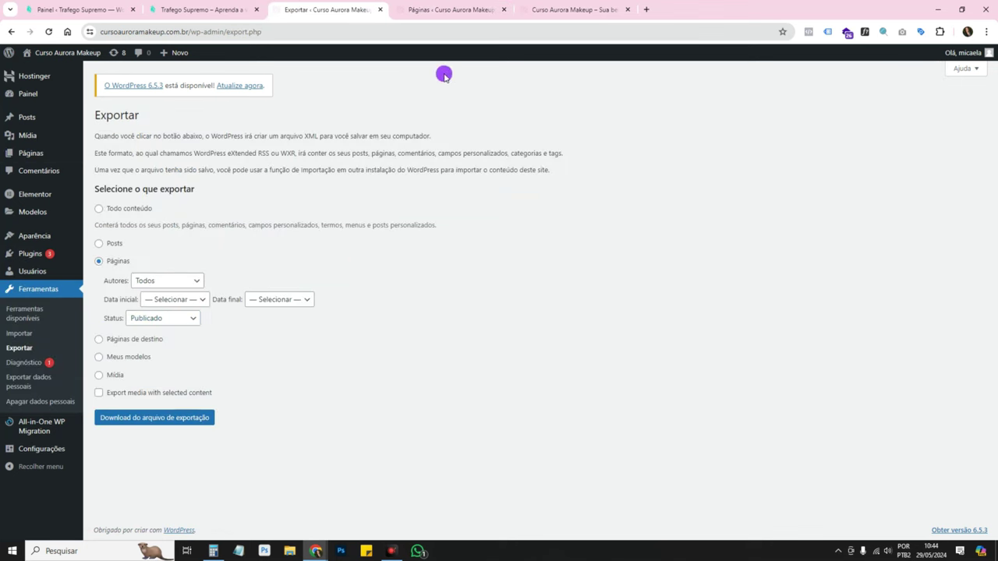
pyautogui.click(437, 9)
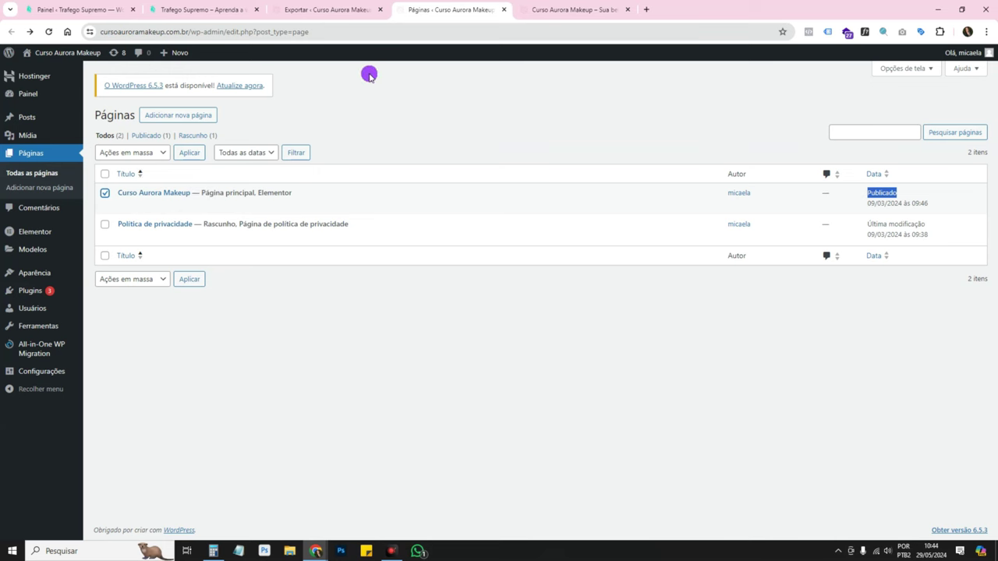
pyautogui.click(329, 9)
pyautogui.click(487, 11)
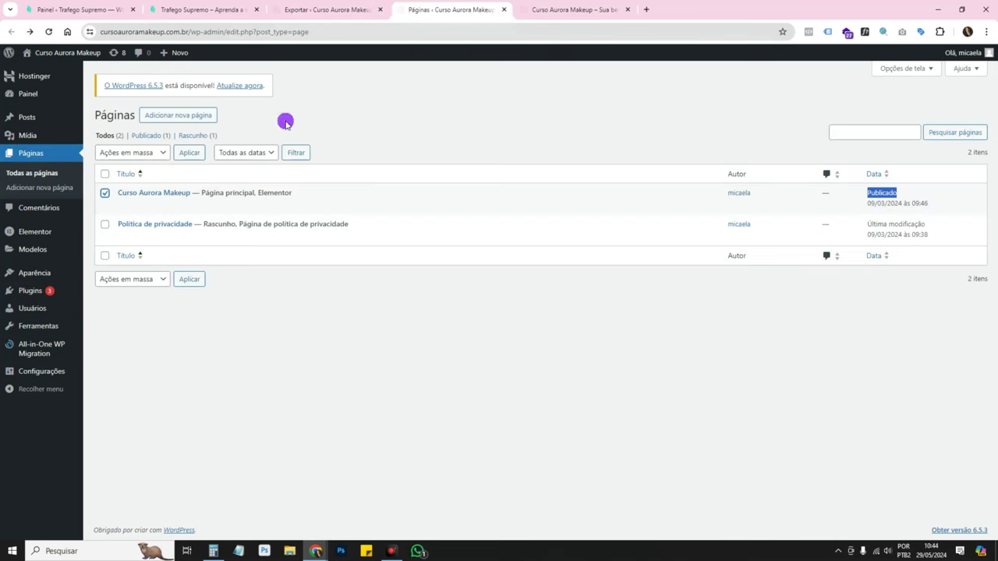
pyautogui.click(330, 11)
pyautogui.click(503, 9)
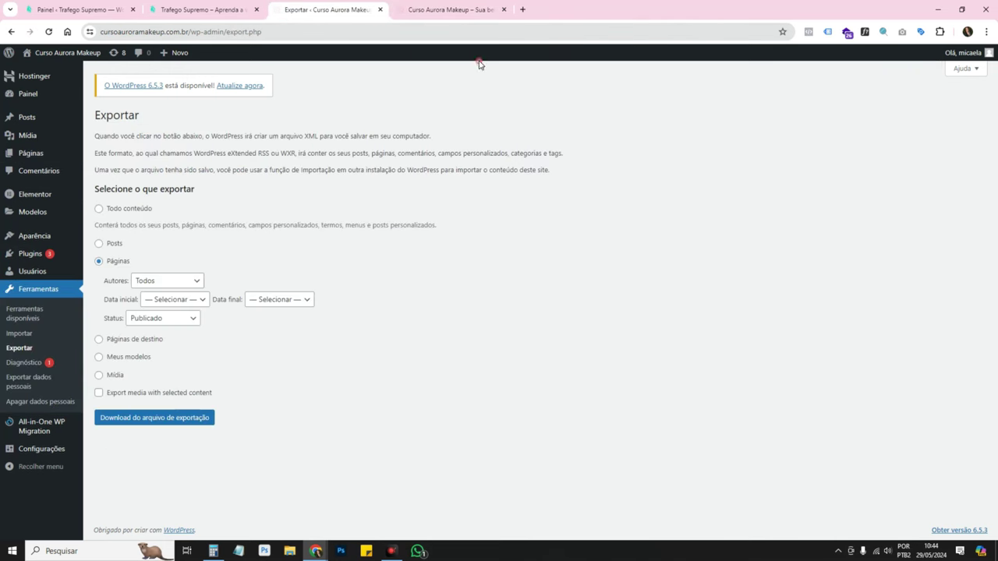
# Check the page status filter options and select Meus modelos as the content to export
pyautogui.click(145, 318)
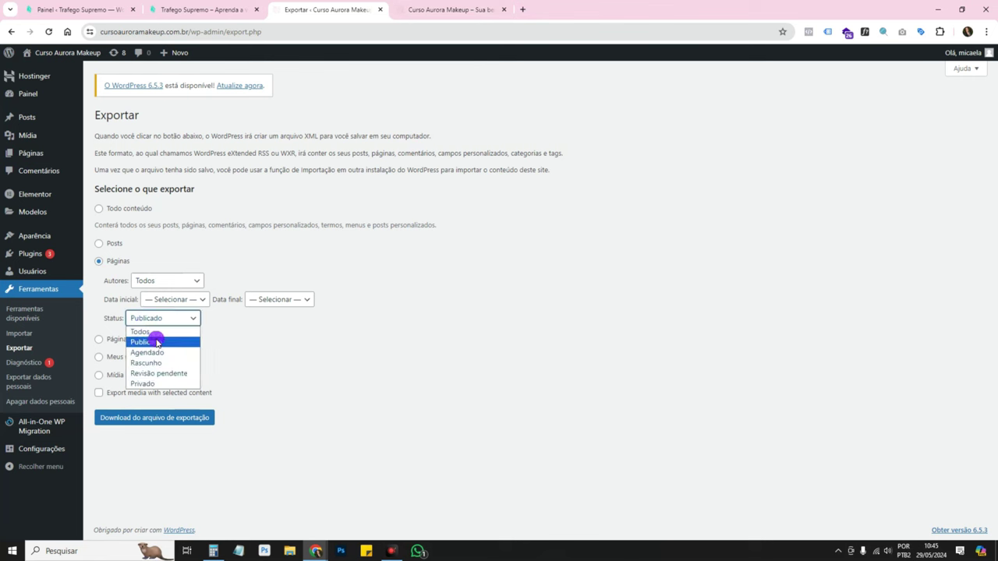
pyautogui.click(243, 343)
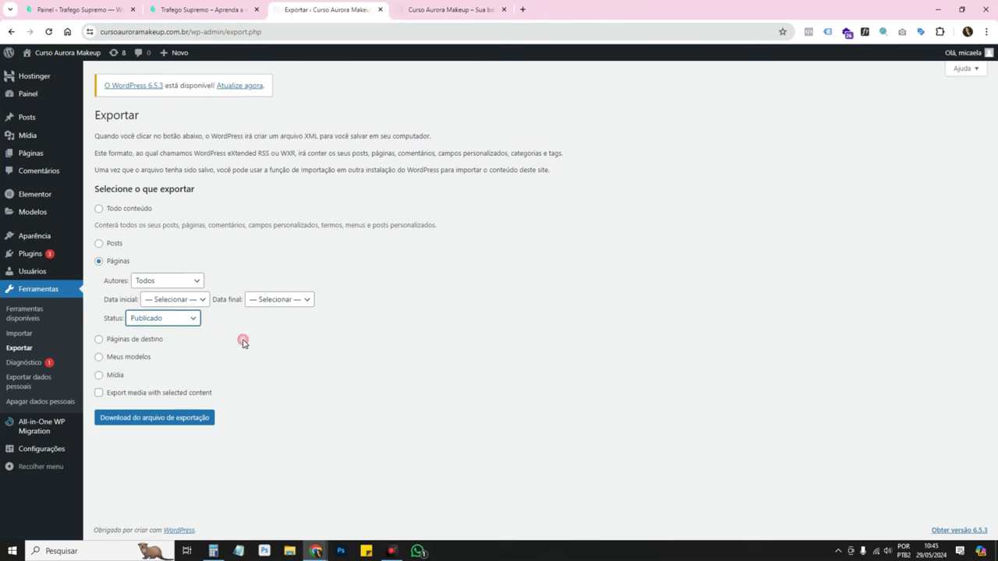
pyautogui.click(99, 360)
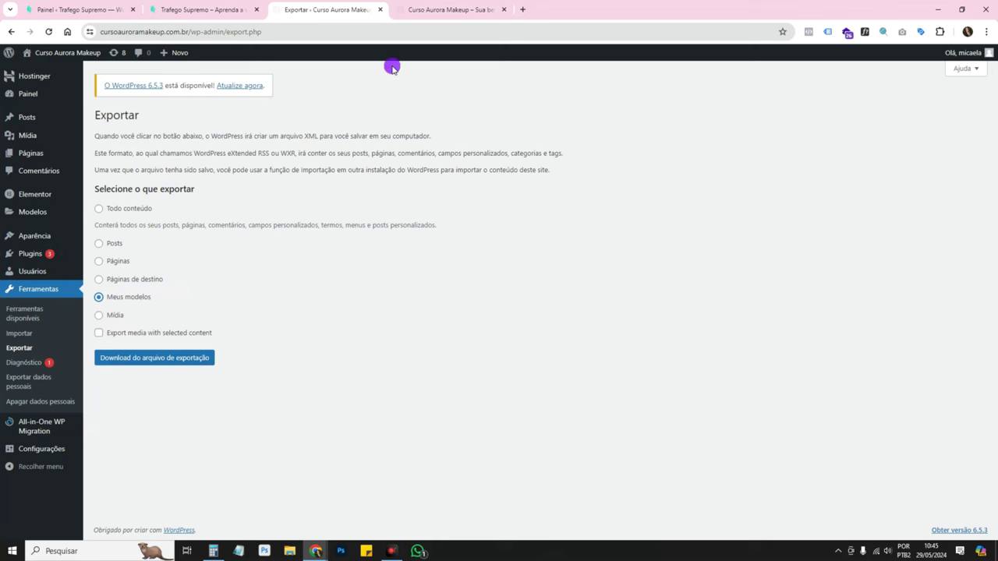
# Select Páginas as the export content, include media with the selected content, and download the export file
pyautogui.click(103, 261)
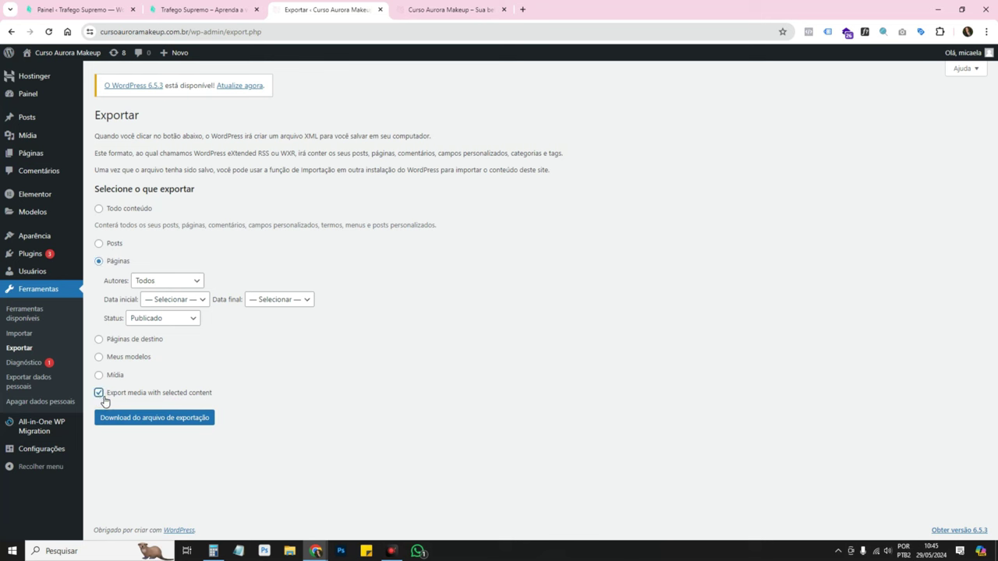
pyautogui.moveTo(121, 395); pyautogui.dragTo(194, 393)
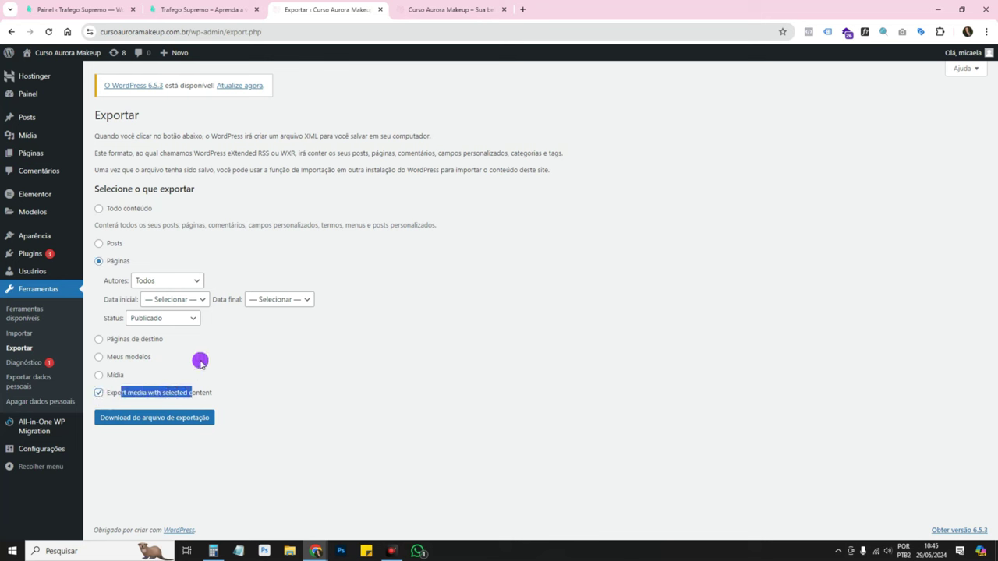
pyautogui.click(162, 418)
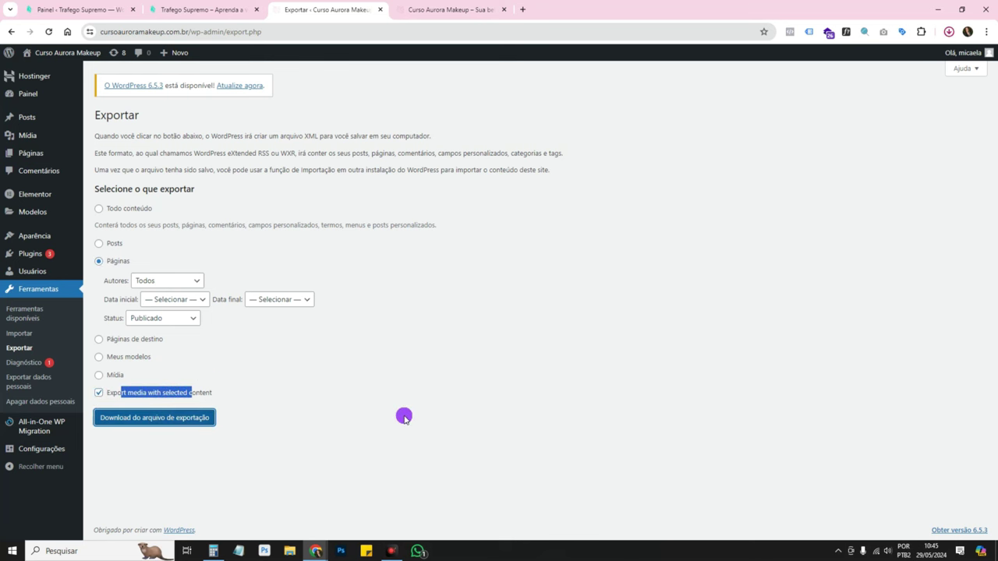
# Switch to the Trafego Supremo dashboard and open its import tools
pyautogui.click(166, 10)
pyautogui.click(100, 11)
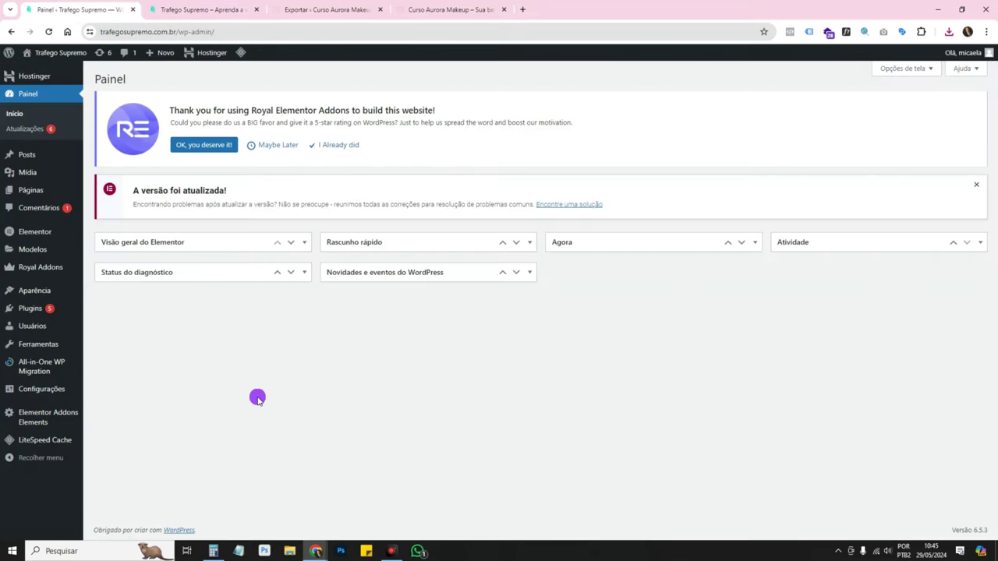
pyautogui.moveTo(62, 349)
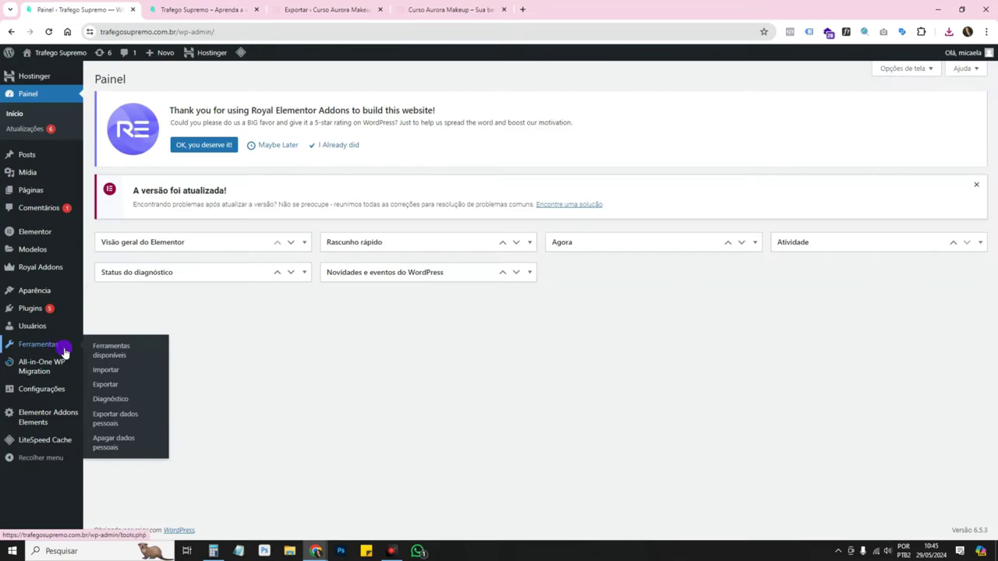
pyautogui.click(110, 384)
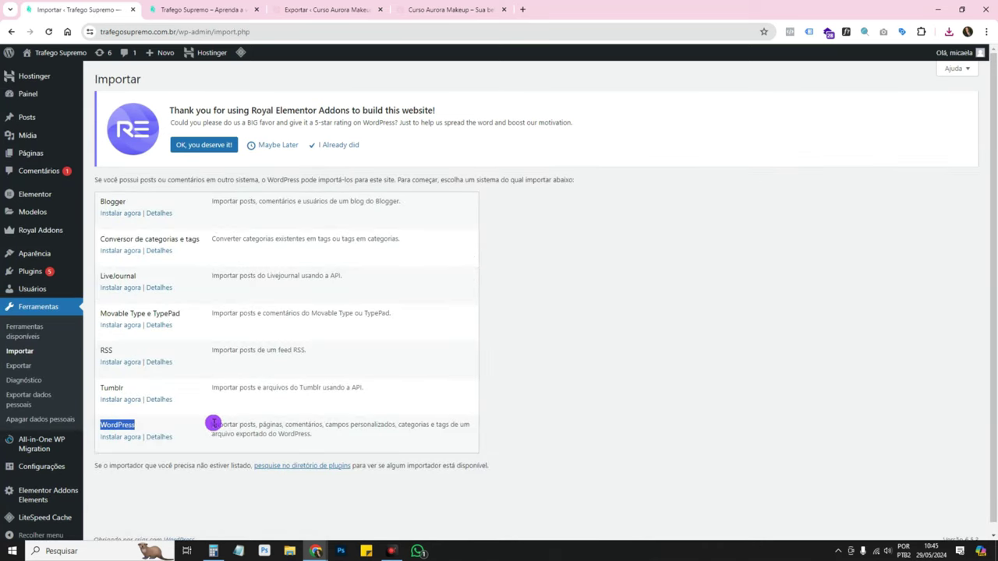
# Install the WordPress importer on the Trafego Supremo site and run it
pyautogui.moveTo(213, 424); pyautogui.dragTo(252, 424)
pyautogui.moveTo(314, 424); pyautogui.dragTo(365, 438)
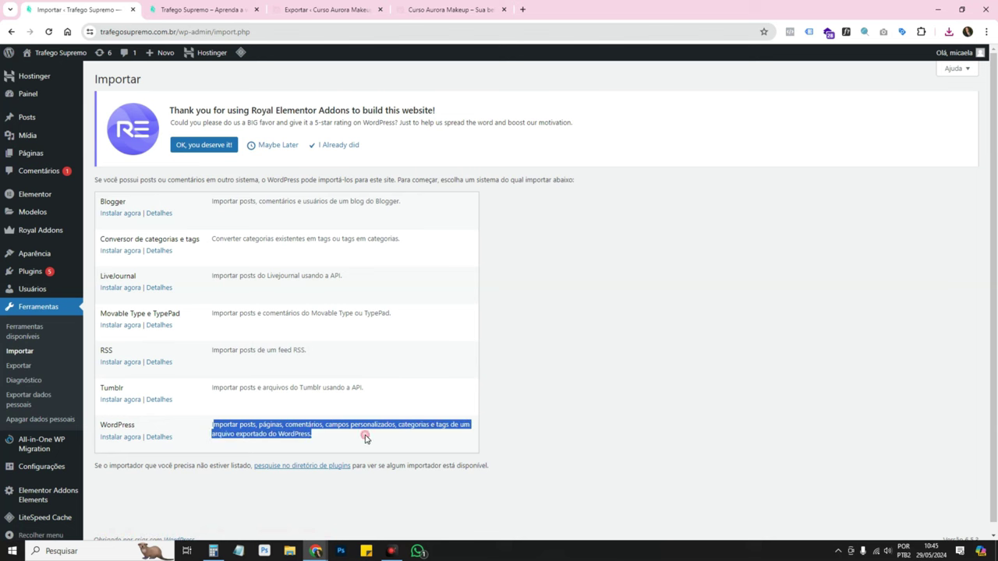
pyautogui.click(125, 439)
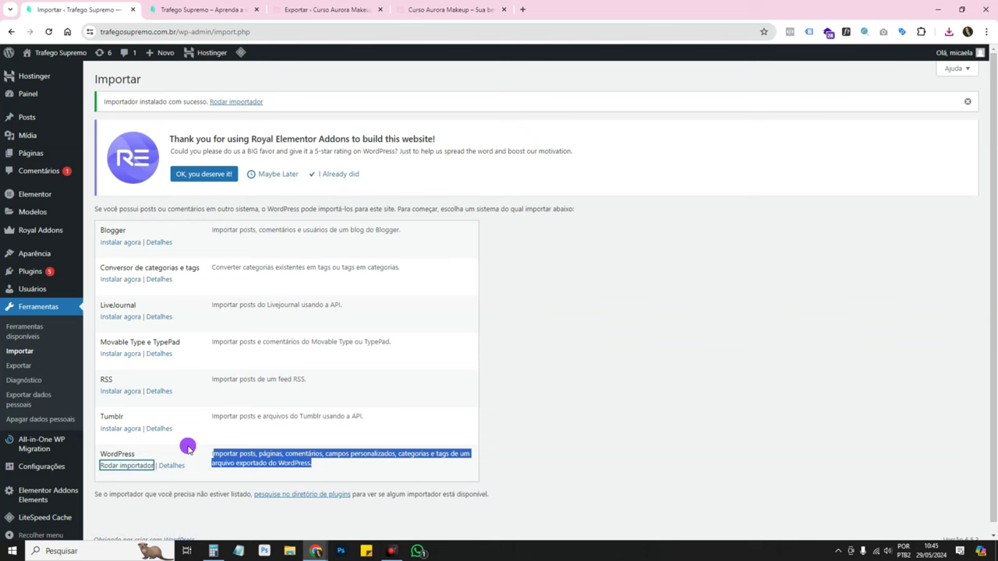
pyautogui.click(108, 468)
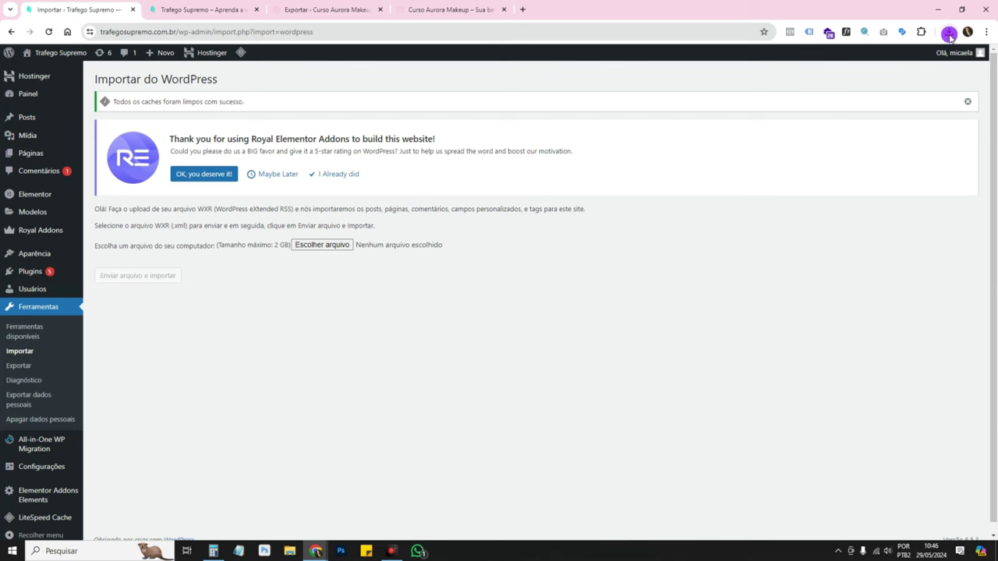
# Locate cursoauroramakeup.WordPress.2024-05-29.xml in the Downloads folder and upload it to the WordPress importer
pyautogui.click(948, 34)
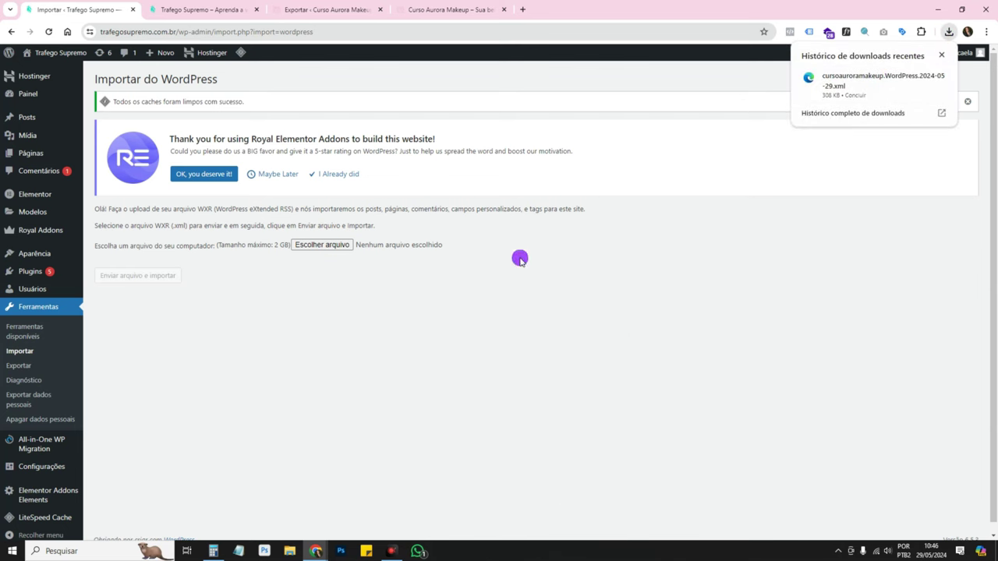
pyautogui.click(289, 551)
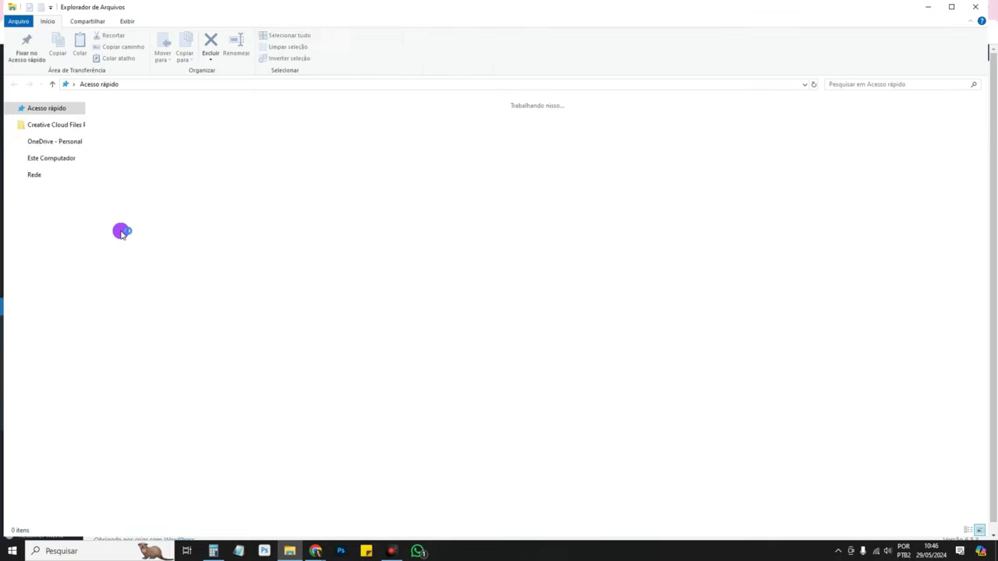
pyautogui.click(49, 133)
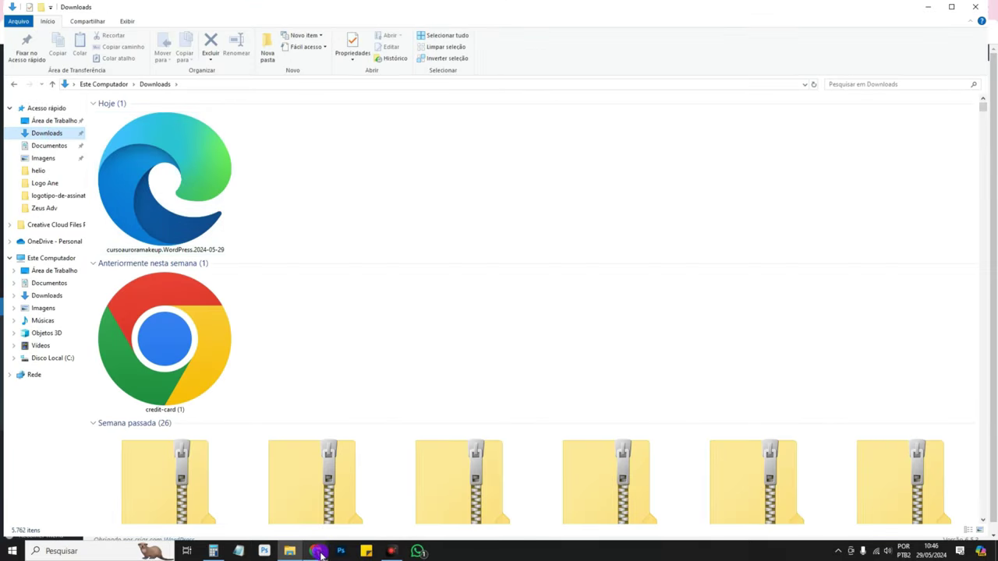
pyautogui.moveTo(319, 554); pyautogui.dragTo(333, 247)
pyautogui.click(161, 274)
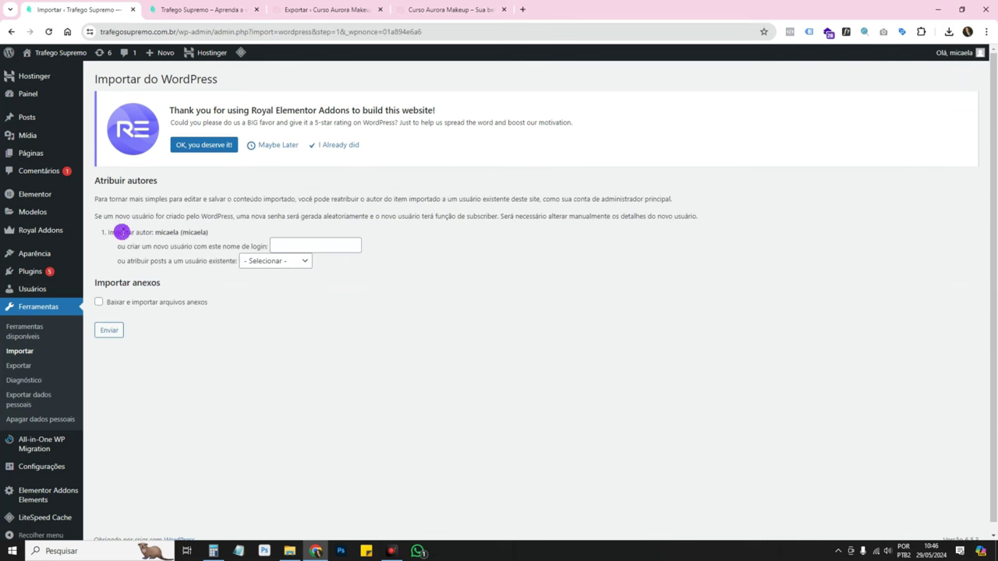
# Assign the imported posts to the existing site user, enable importing of file attachments, and submit the import
pyautogui.click(274, 257)
pyautogui.click(274, 283)
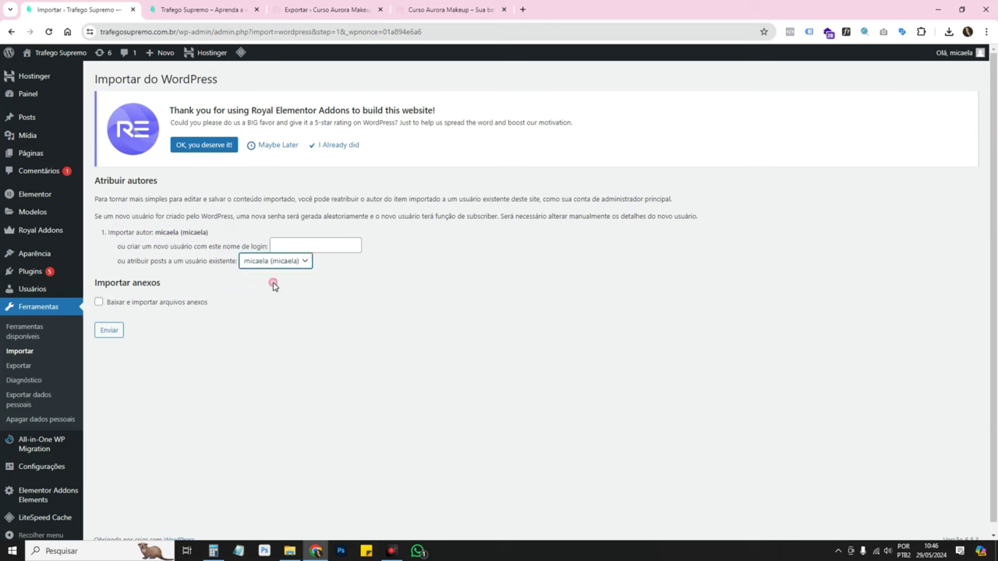
pyautogui.click(98, 302)
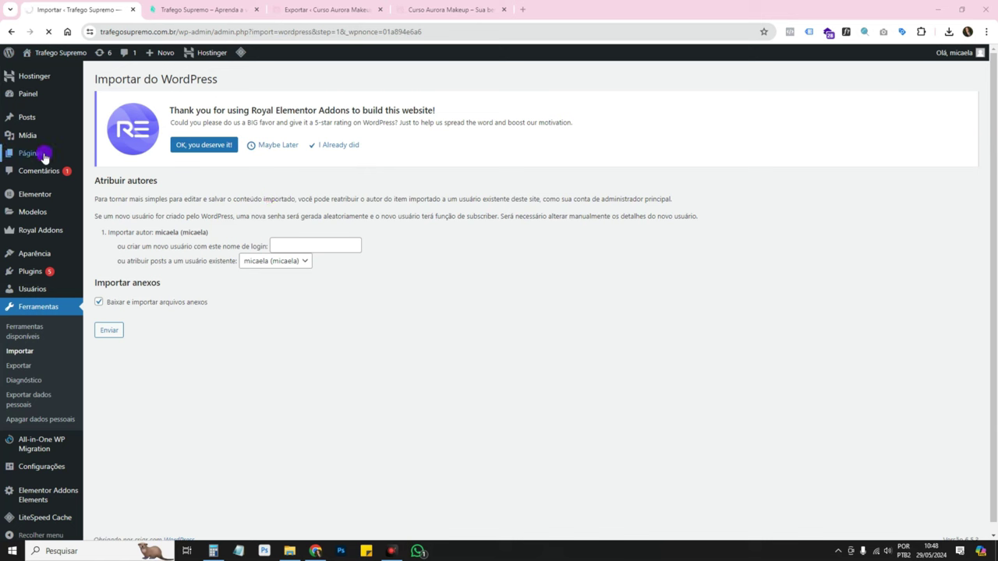
# Open the Trafego Supremo site's list of all pages in a separate browser tab
pyautogui.moveTo(45, 158)
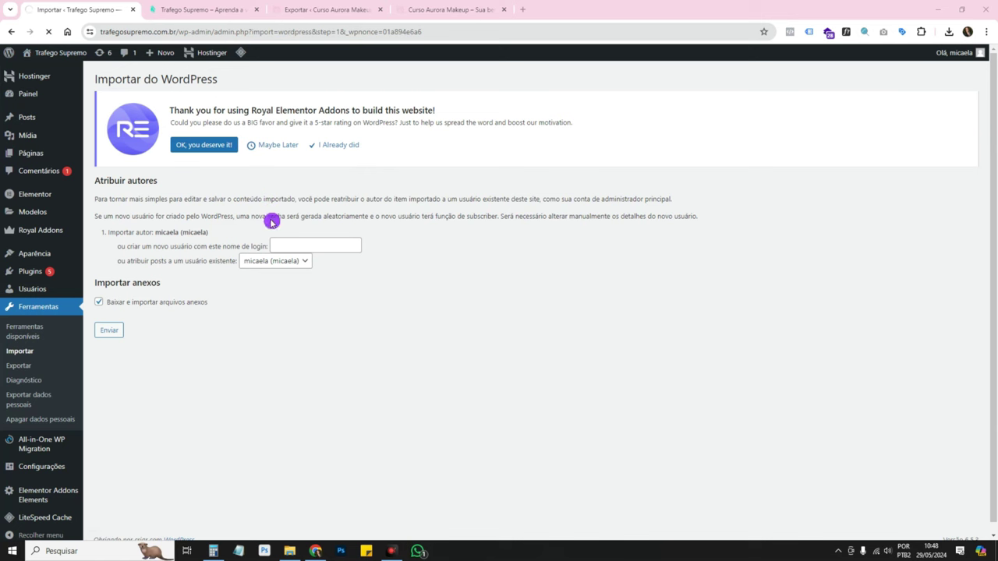
pyautogui.rightClick(104, 156)
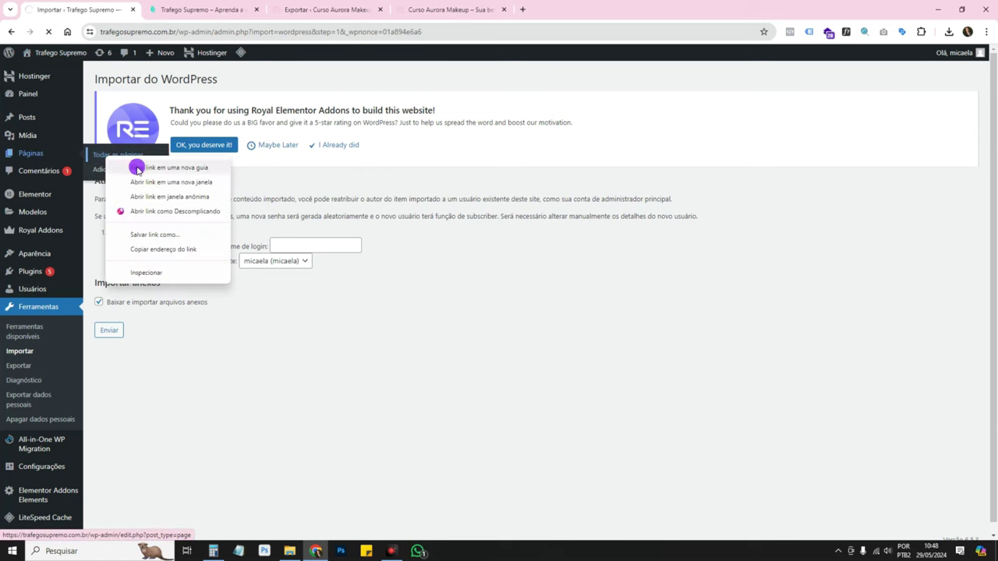
pyautogui.click(155, 168)
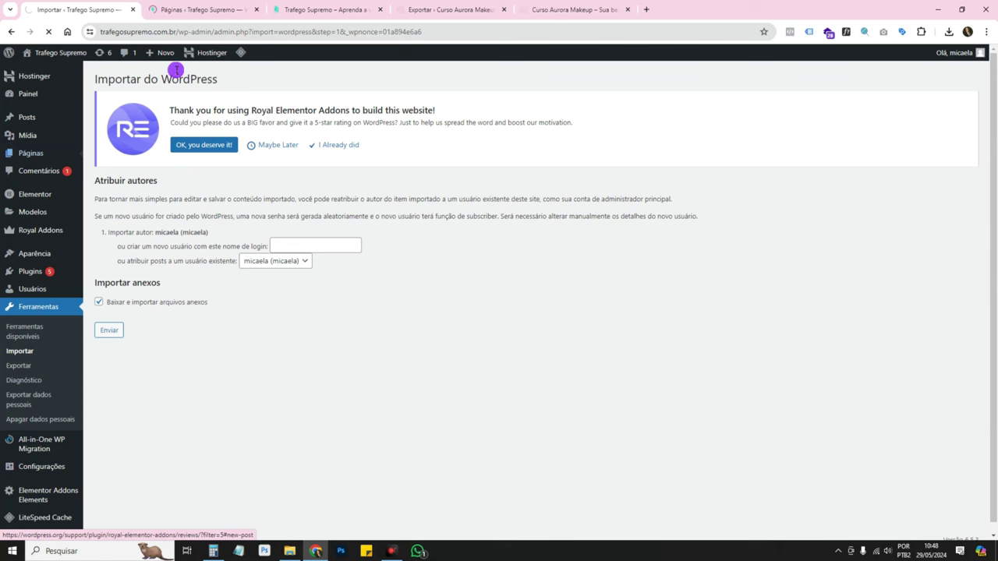
pyautogui.click(203, 11)
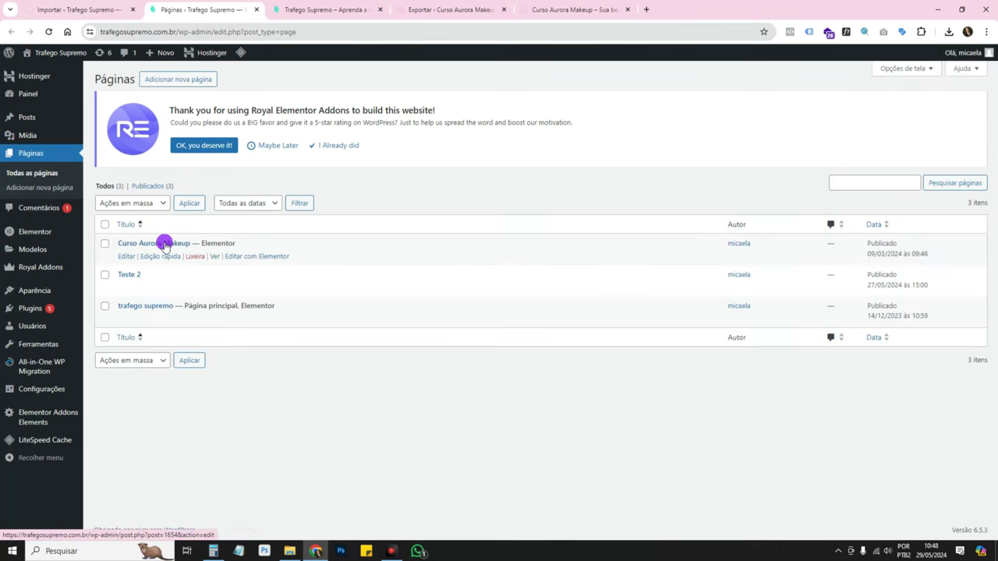
# View the imported Curso Aurora Makeup page in a new browser tab and close the WordPress import tab
pyautogui.rightClick(214, 256)
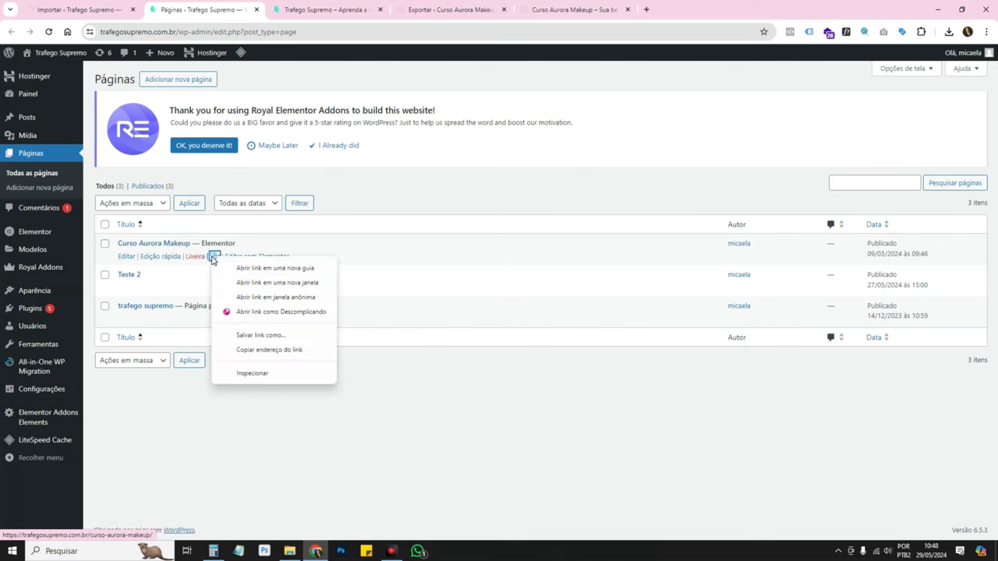
pyautogui.click(241, 265)
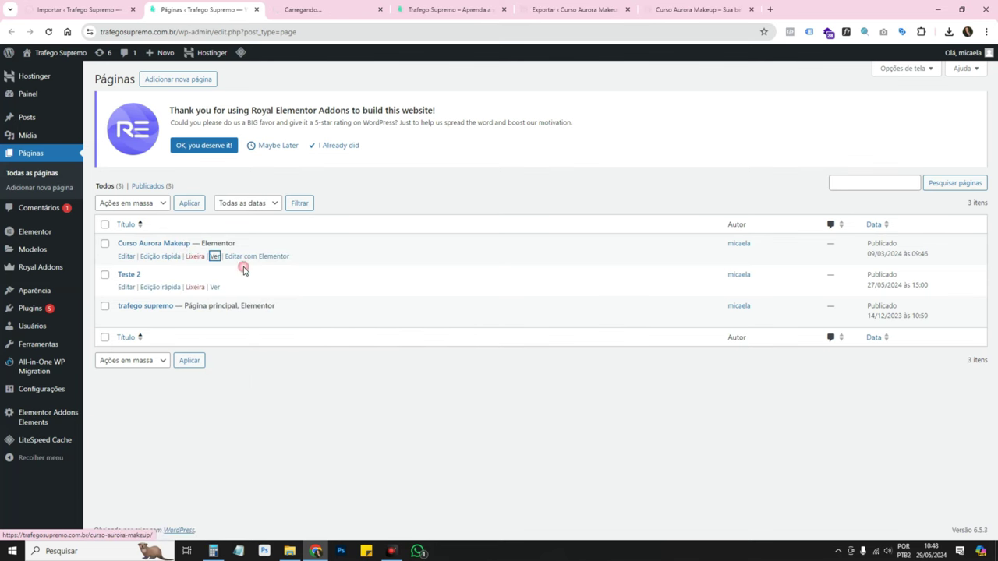
pyautogui.click(322, 10)
pyautogui.click(115, 12)
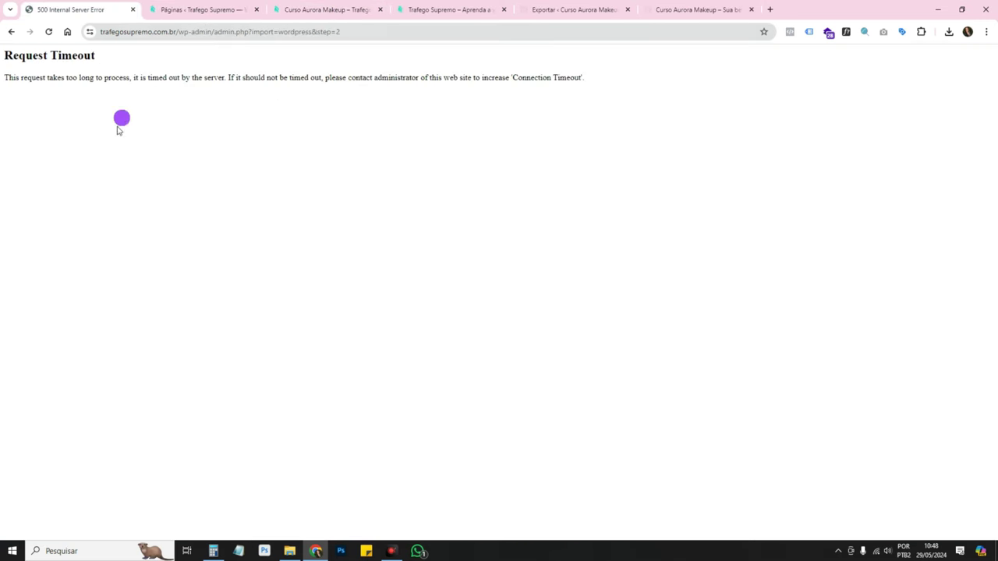
pyautogui.click(133, 10)
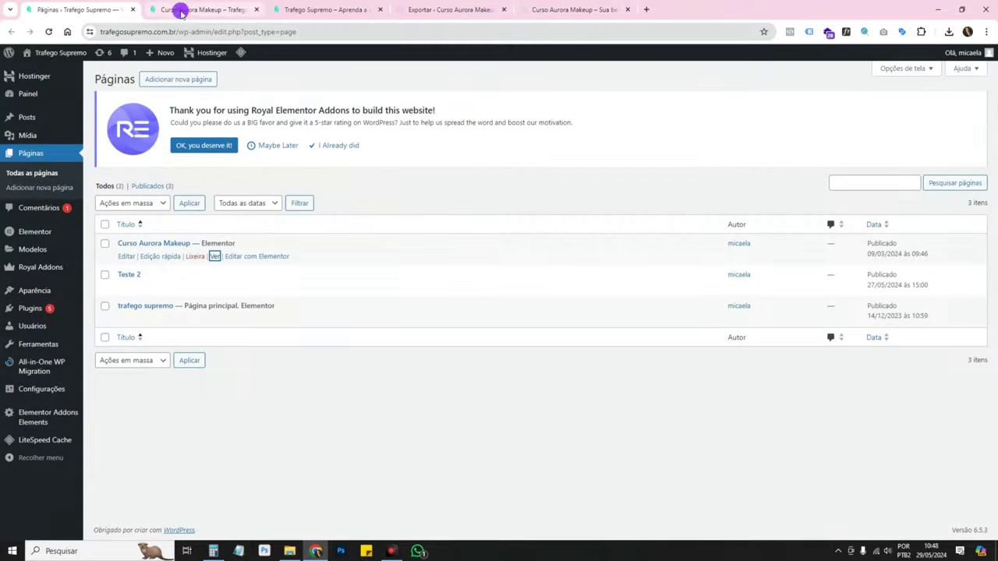
pyautogui.click(180, 12)
# Review the imported Curso Aurora Makeup page from its opening section down to the footer
pyautogui.scroll(1, 621, 237)
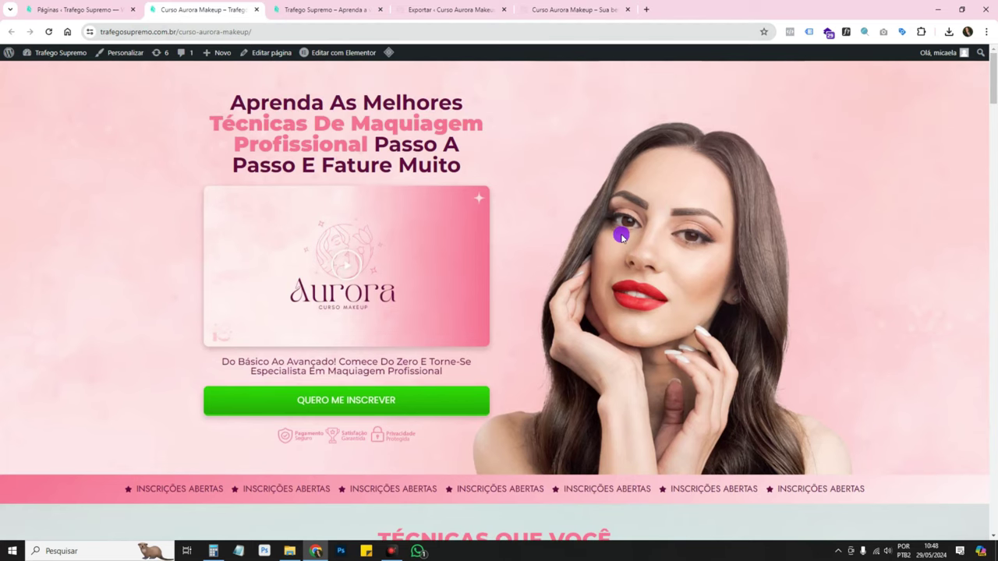
pyautogui.scroll(-10, 621, 237)
pyautogui.scroll(-10, 621, 237)
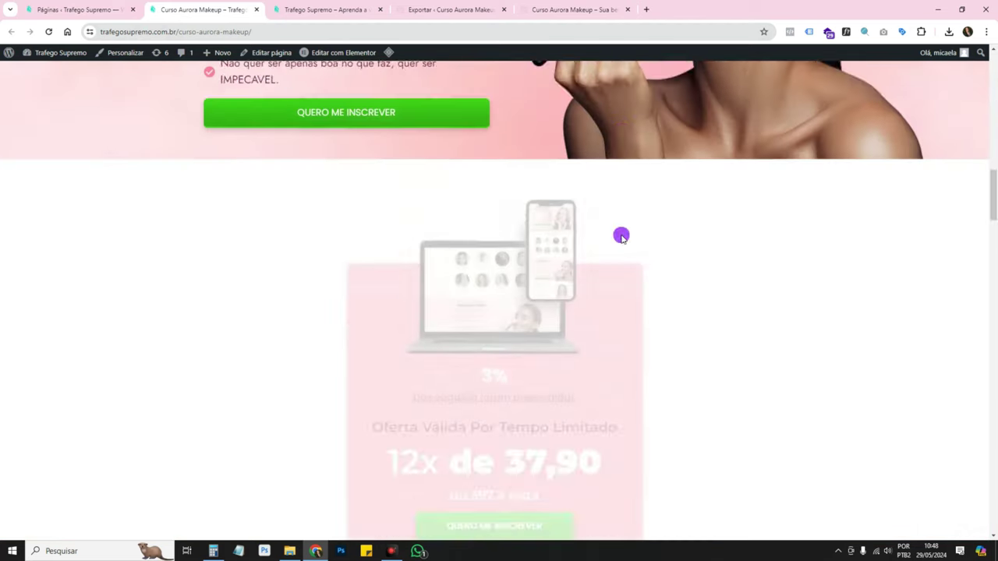
pyautogui.scroll(-20, 621, 237)
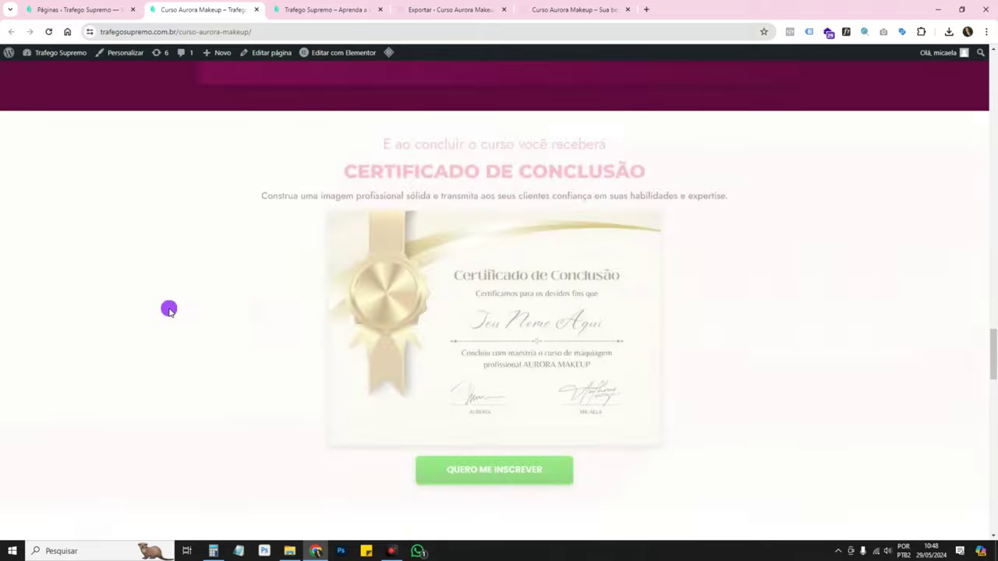
pyautogui.scroll(-20, 170, 310)
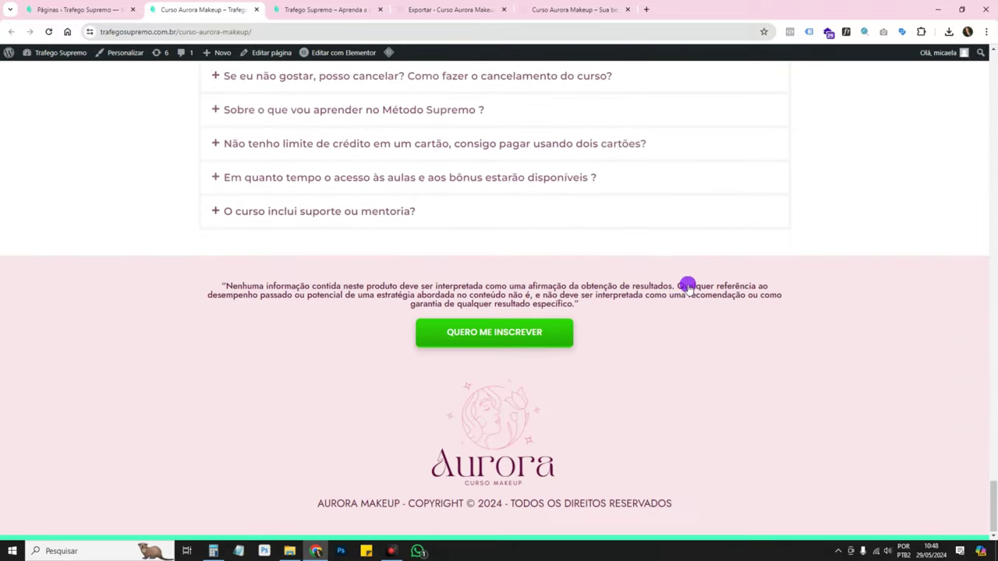
# Examine the images in the Depoimentos carousel, the offer card and the makeup techniques grid of the imported page
pyautogui.scroll(15, 669, 292)
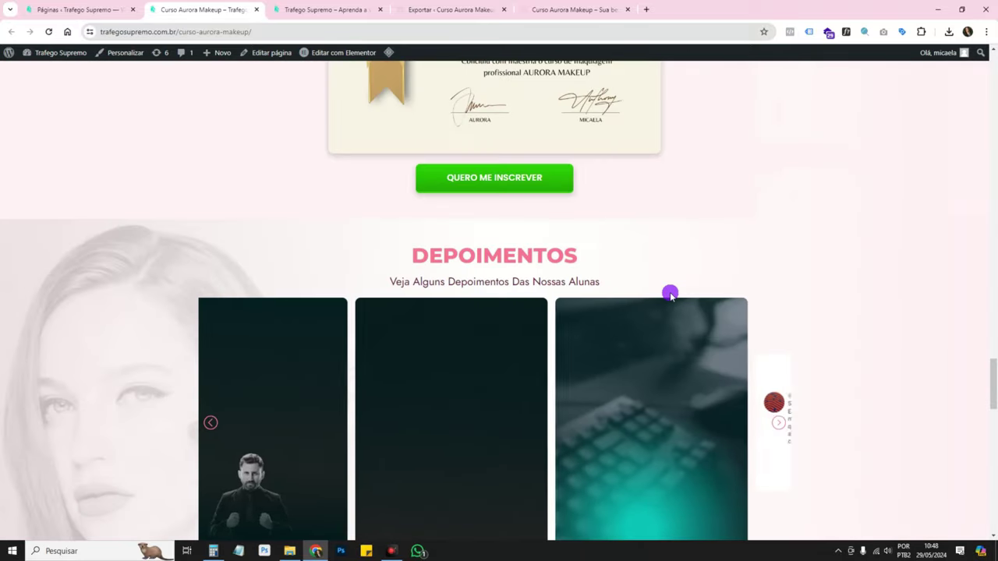
pyautogui.scroll(-1, 669, 293)
pyautogui.scroll(1, 669, 294)
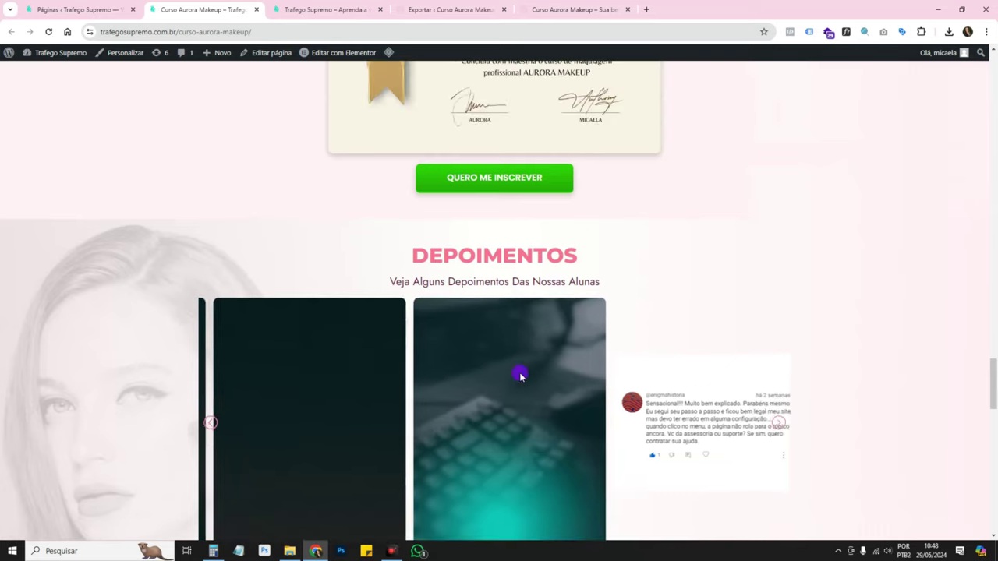
pyautogui.scroll(-1, 521, 376)
pyautogui.click(210, 319)
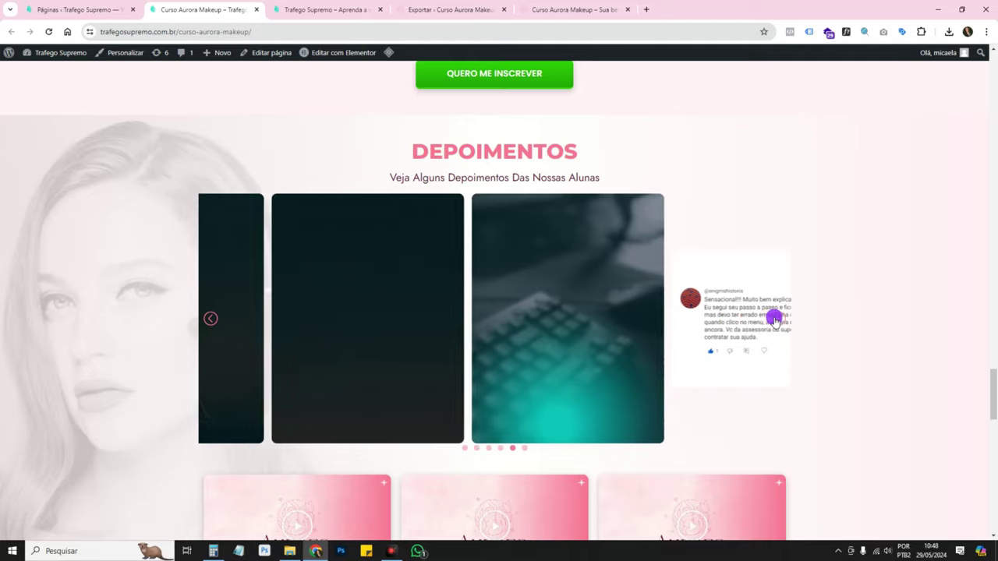
pyautogui.scroll(15, 774, 318)
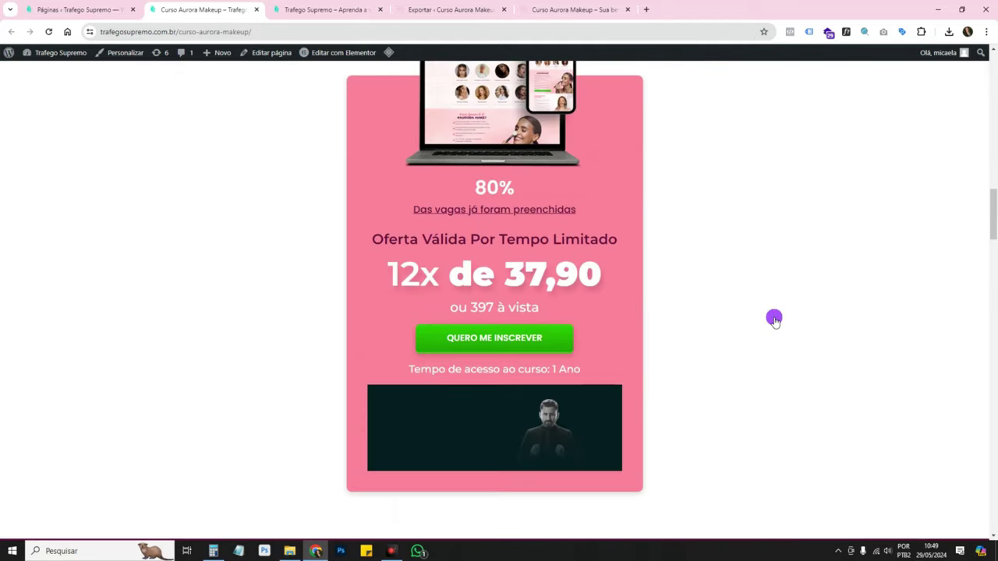
pyautogui.scroll(10, 774, 318)
pyautogui.scroll(-5, 774, 318)
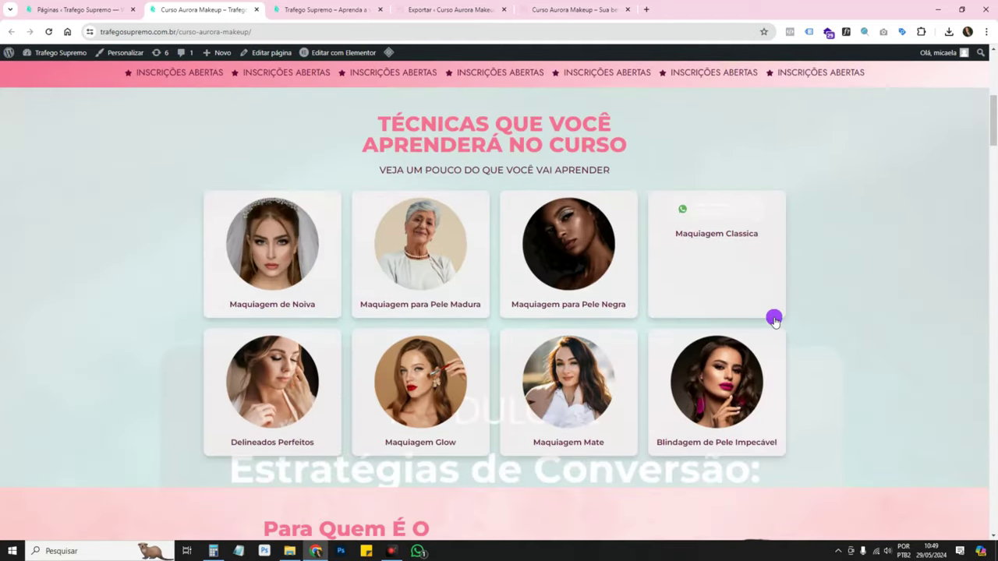
# Check the backgrounds and images of the techniques grid, the "Para Quem É O #AURORA MAKE?" section and the offer card on the imported page
pyautogui.scroll(2, 774, 319)
pyautogui.scroll(-3, 605, 290)
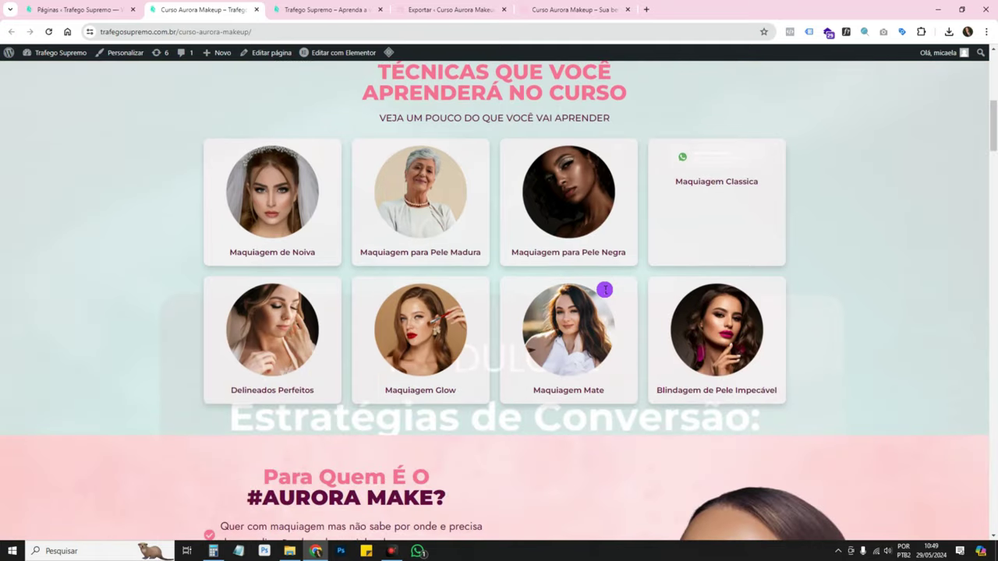
pyautogui.scroll(3, 410, 315)
pyautogui.scroll(-1, 415, 312)
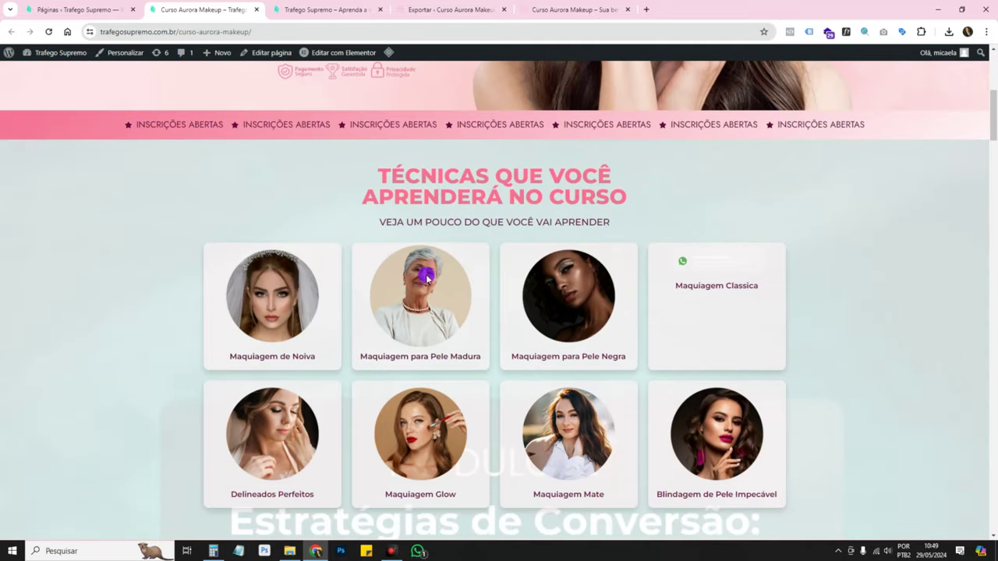
pyautogui.scroll(-3, 850, 283)
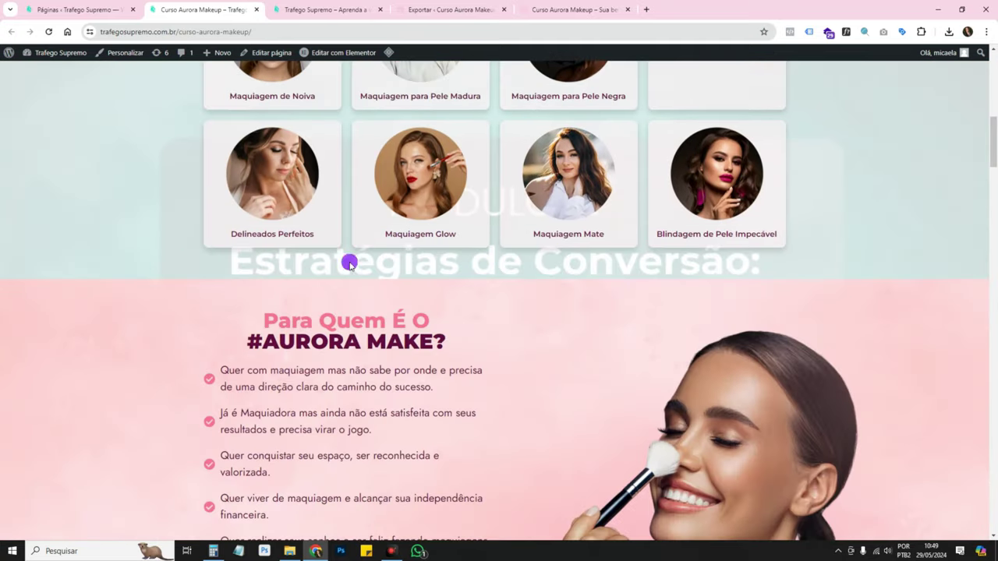
pyautogui.scroll(-9, 349, 265)
pyautogui.scroll(7, 334, 329)
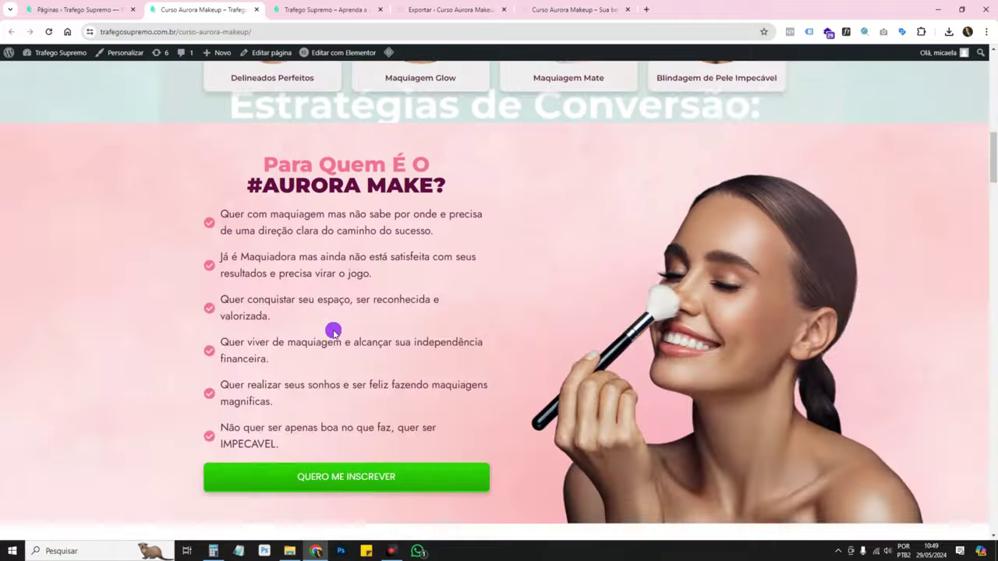
pyautogui.scroll(10, 334, 332)
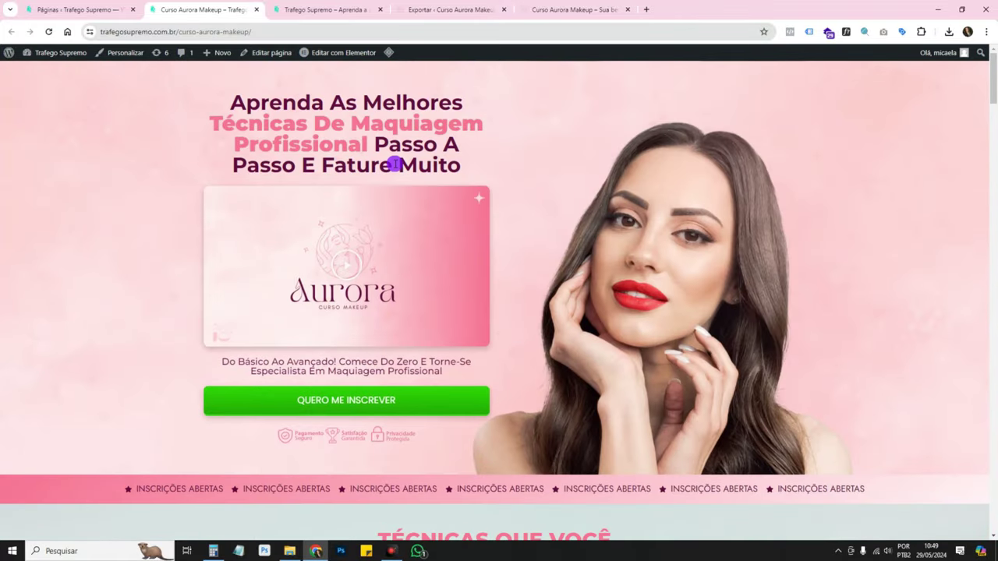
pyautogui.scroll(-5, 396, 164)
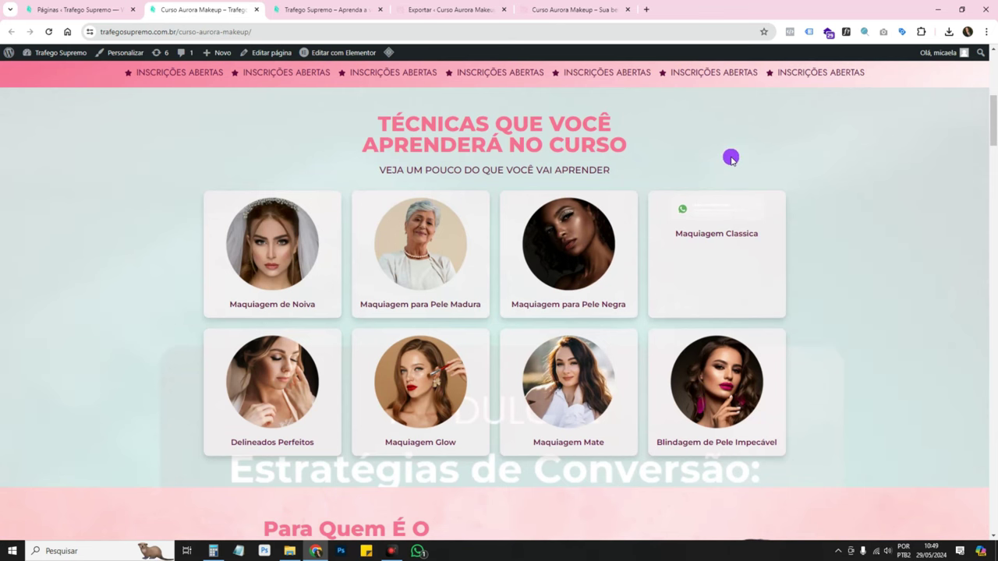
pyautogui.scroll(-10, 730, 158)
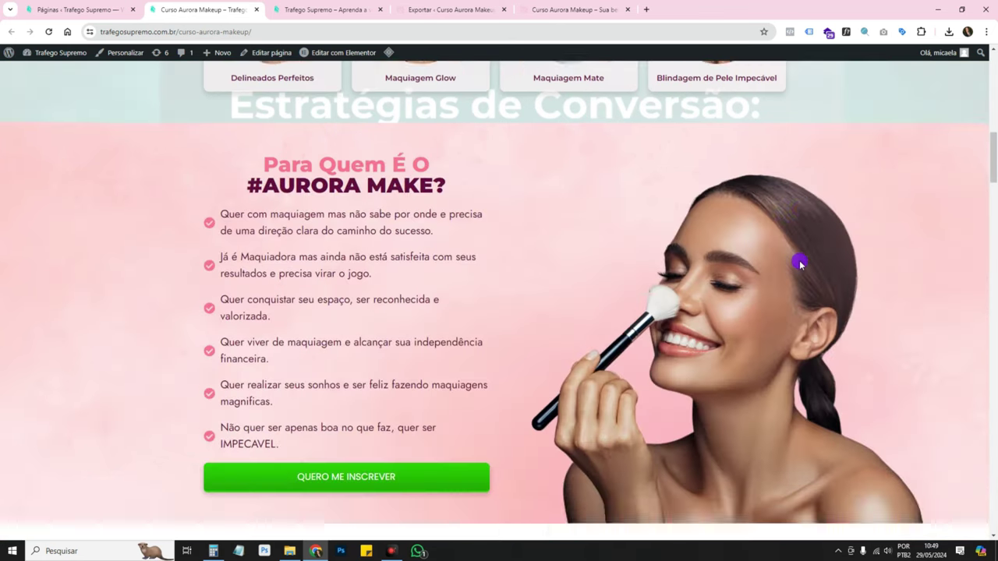
pyautogui.scroll(-3, 799, 261)
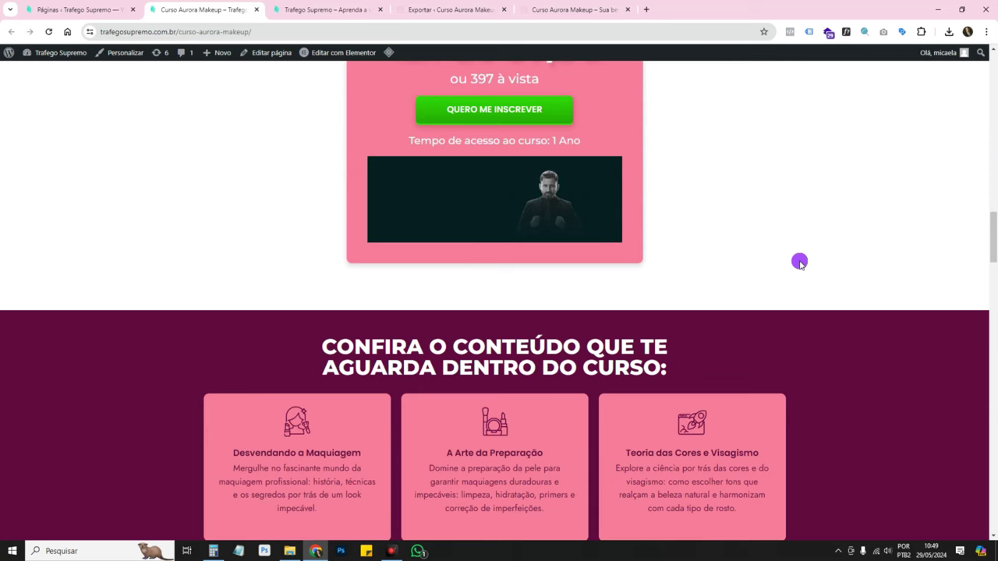
pyautogui.scroll(3, 779, 277)
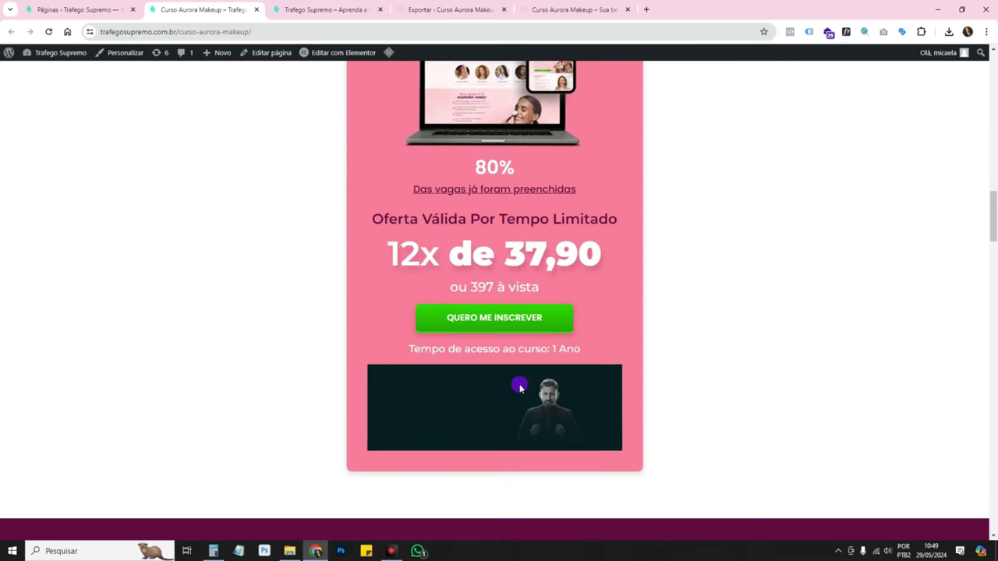
# Compare the image at the bottom of the offer card on the original cursoauroramakeup.com.br page with the one on the imported page
pyautogui.click(575, 11)
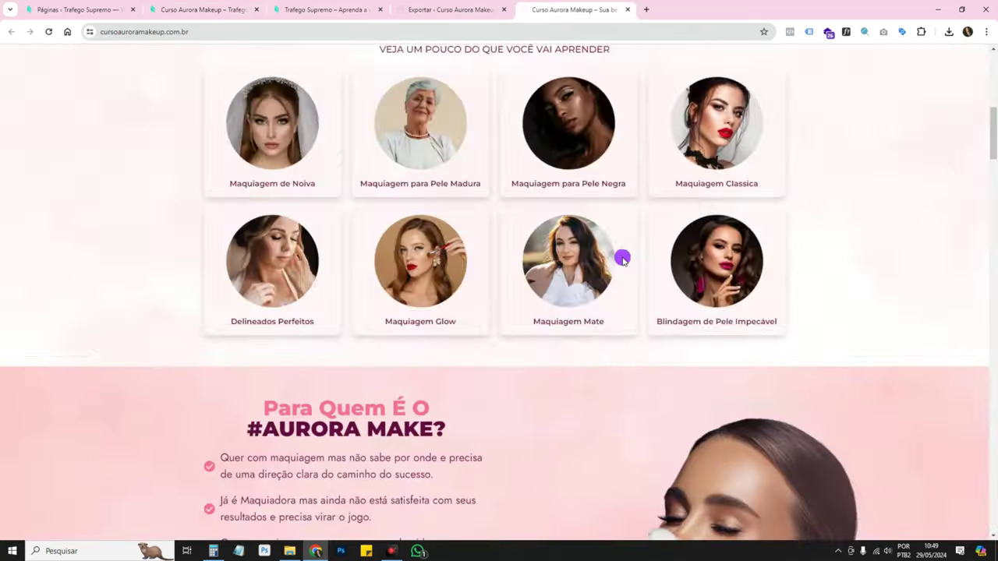
pyautogui.scroll(-12, 625, 258)
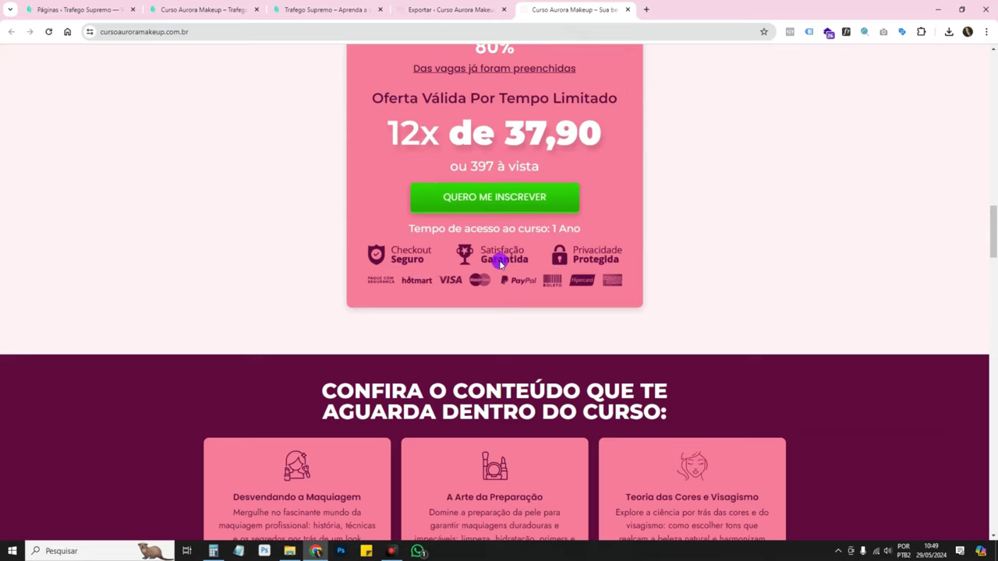
pyautogui.hotkey('ctrl', '2')
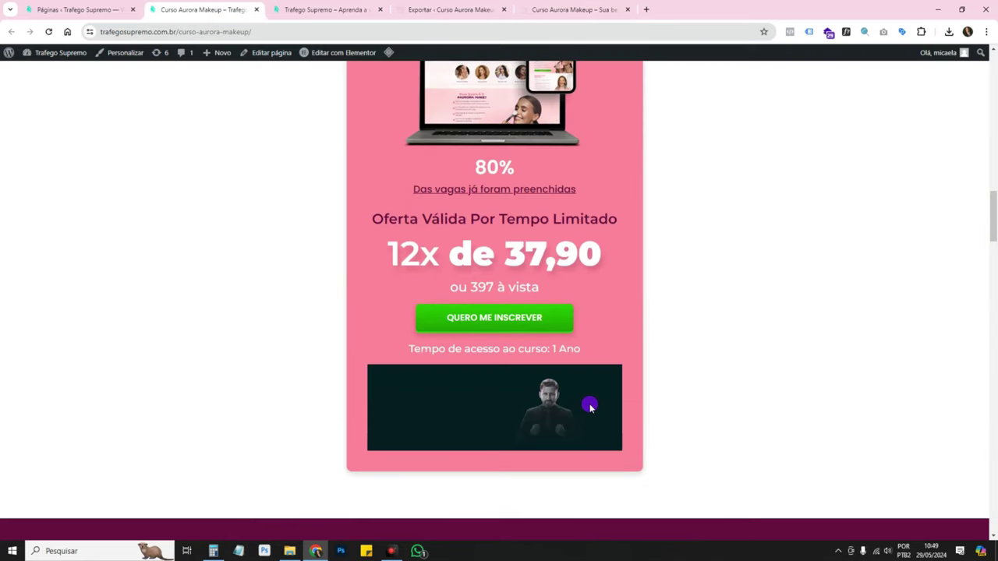
pyautogui.rightClick(431, 397)
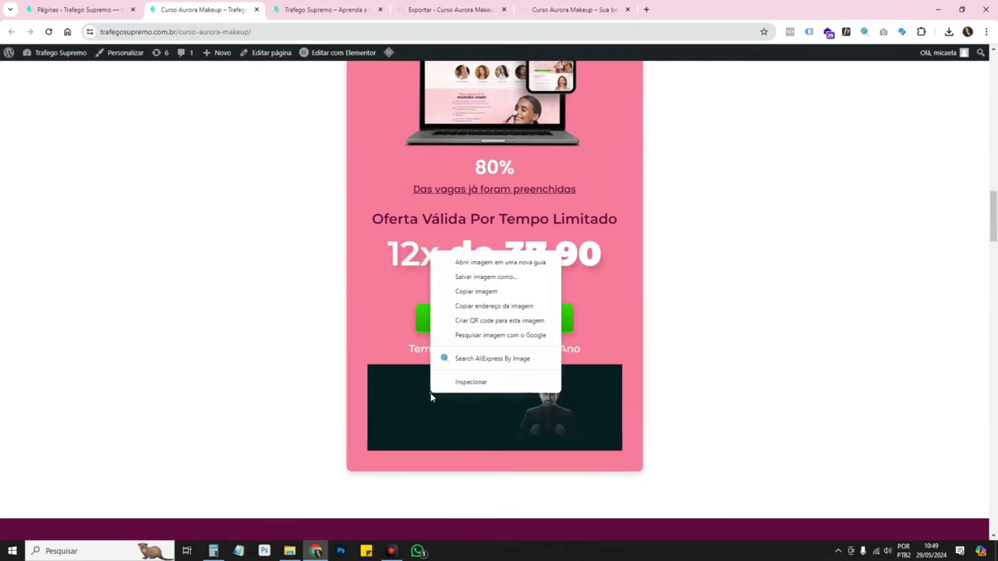
# Open the Trafego Supremo site's media library and look through the imported images
pyautogui.click(76, 12)
pyautogui.click(35, 136)
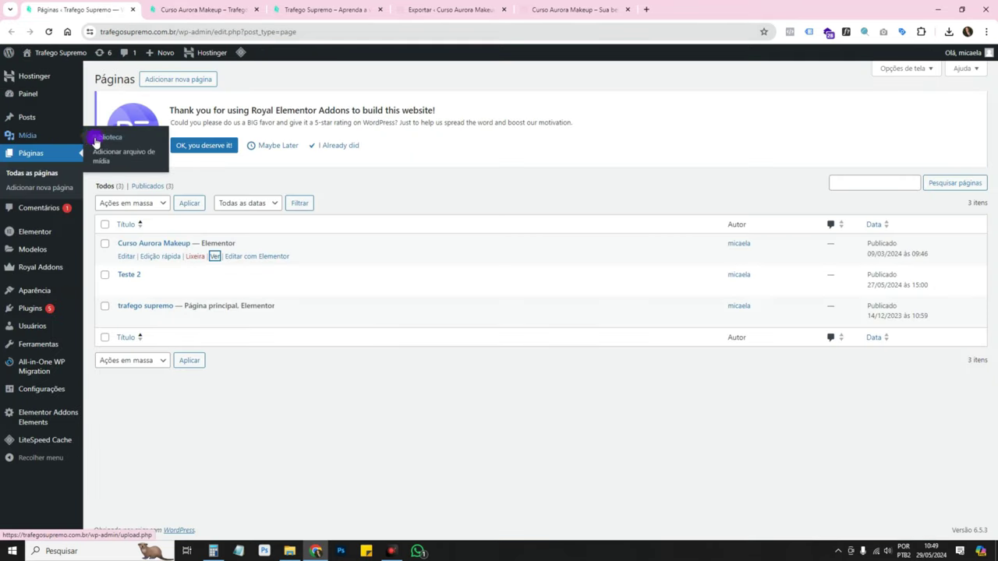
pyautogui.scroll(-10, 668, 283)
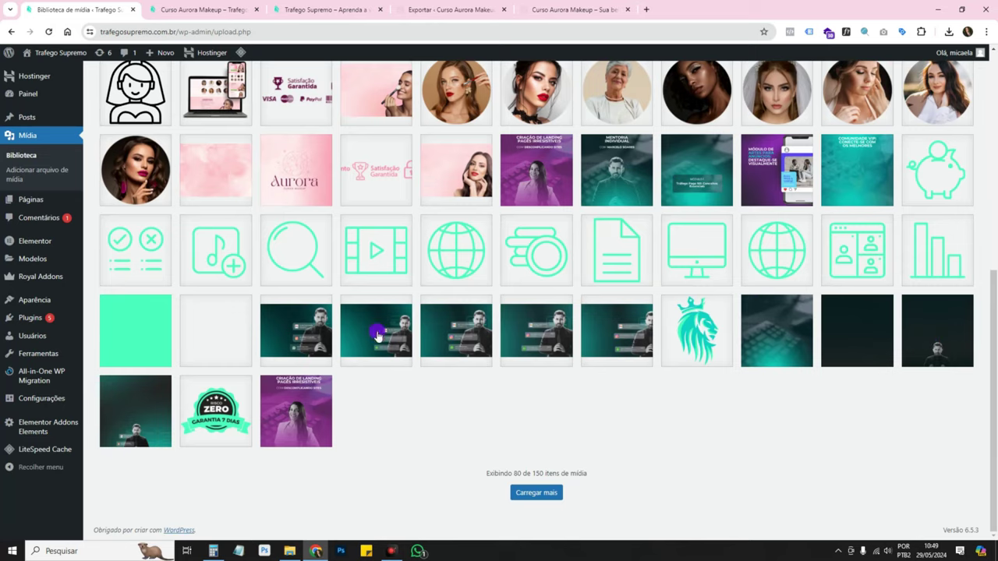
pyautogui.scroll(10, 376, 336)
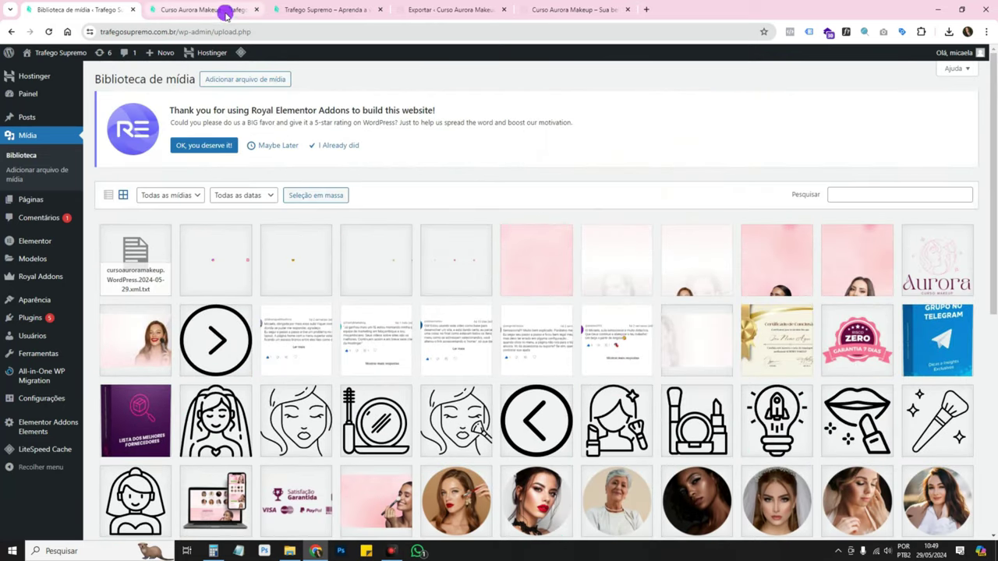
# Open the imported Curso Aurora Makeup page in the Elementor editor and close the Trafego Supremo home page and export tabs
pyautogui.click(225, 12)
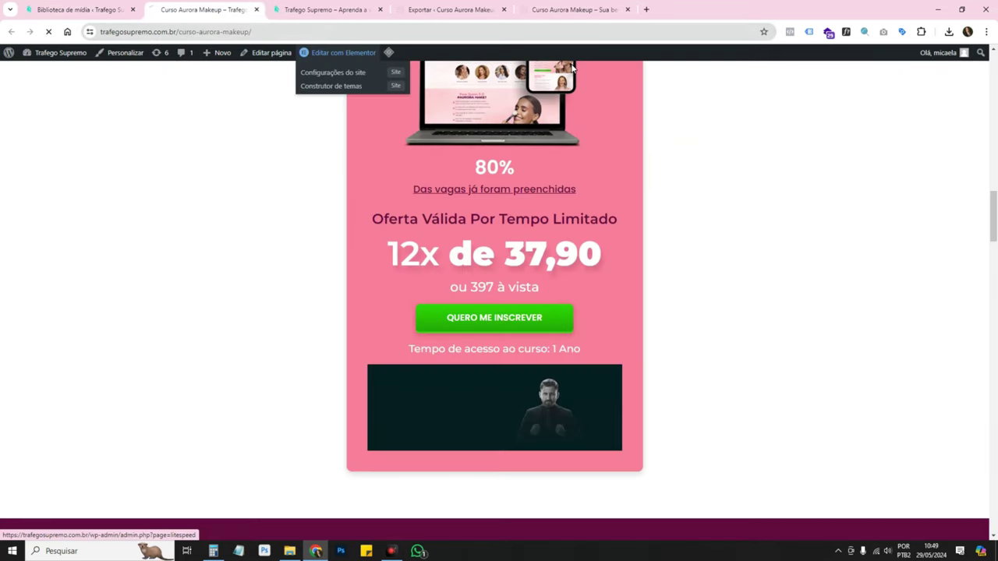
pyautogui.click(343, 52)
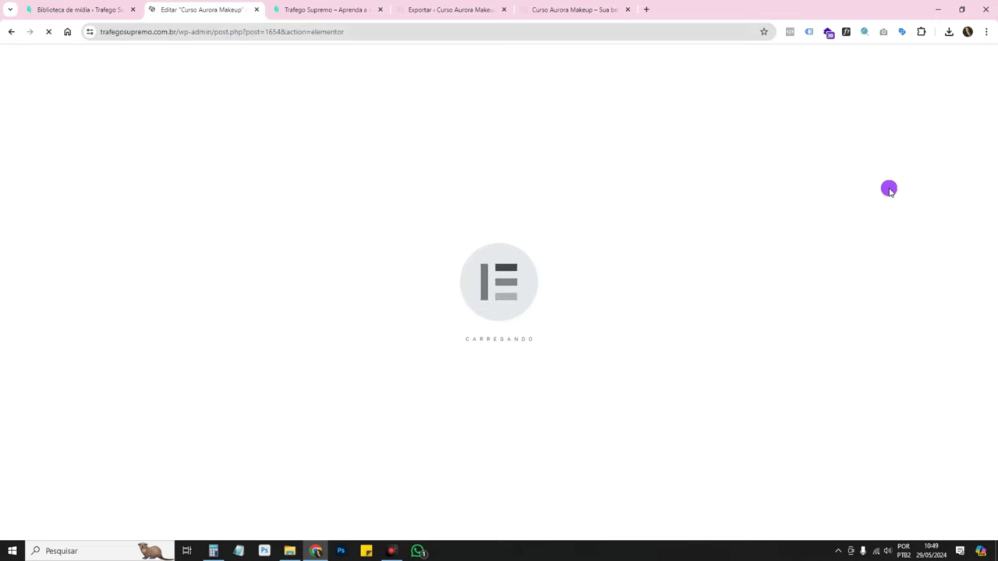
pyautogui.click(343, 14)
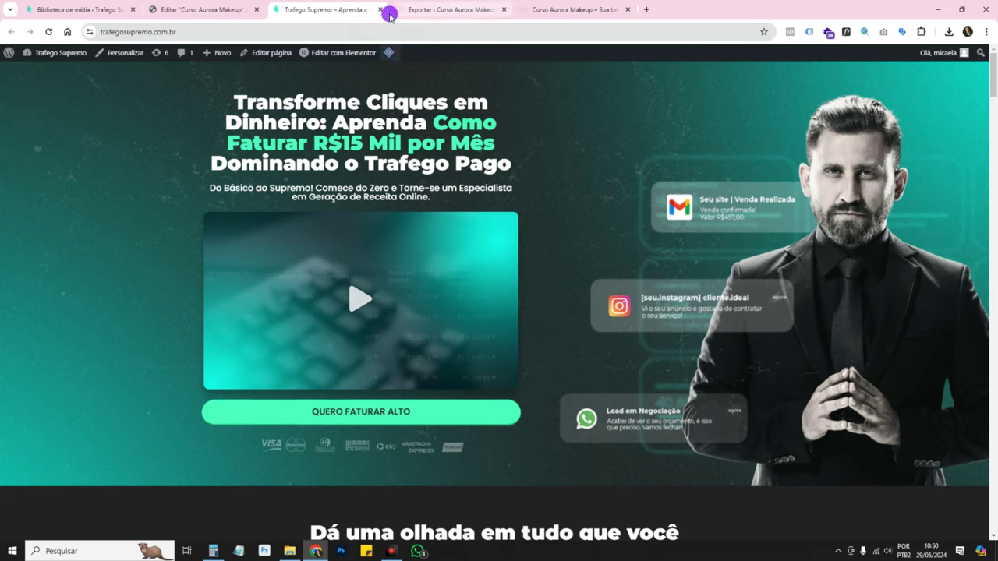
pyautogui.click(380, 10)
pyautogui.click(380, 9)
pyautogui.click(380, 9)
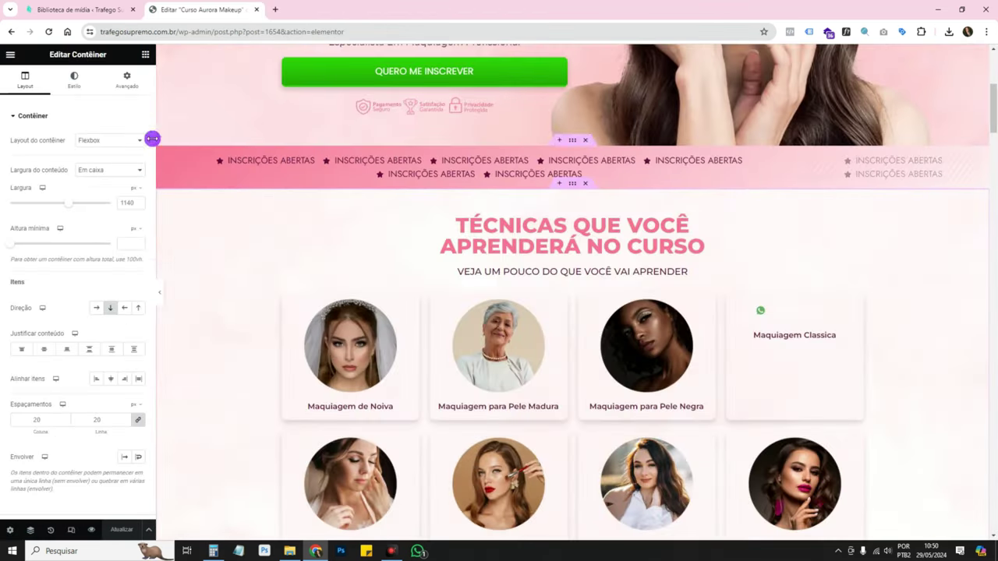
# Reassign the media library image titled "aurora makeup dfdf4" as the background overlay of the "Técnicas Que Você Aprenderá No Curso" container
pyautogui.click(74, 78)
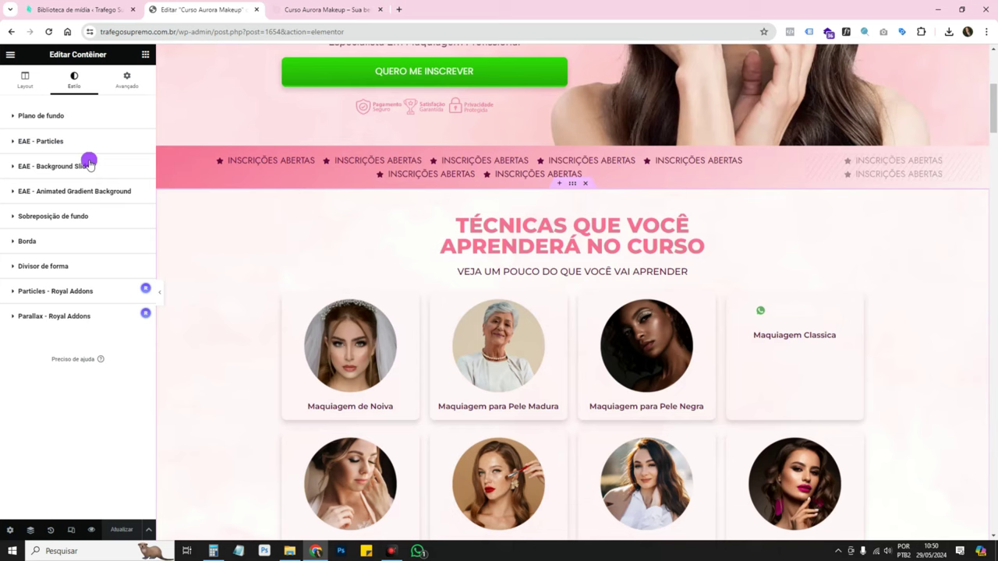
pyautogui.click(78, 218)
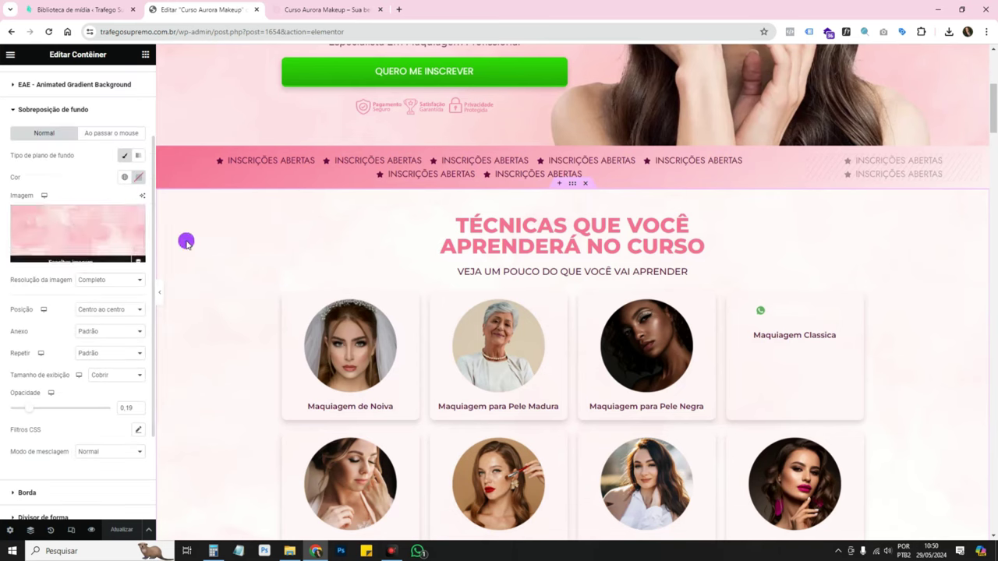
pyautogui.click(102, 226)
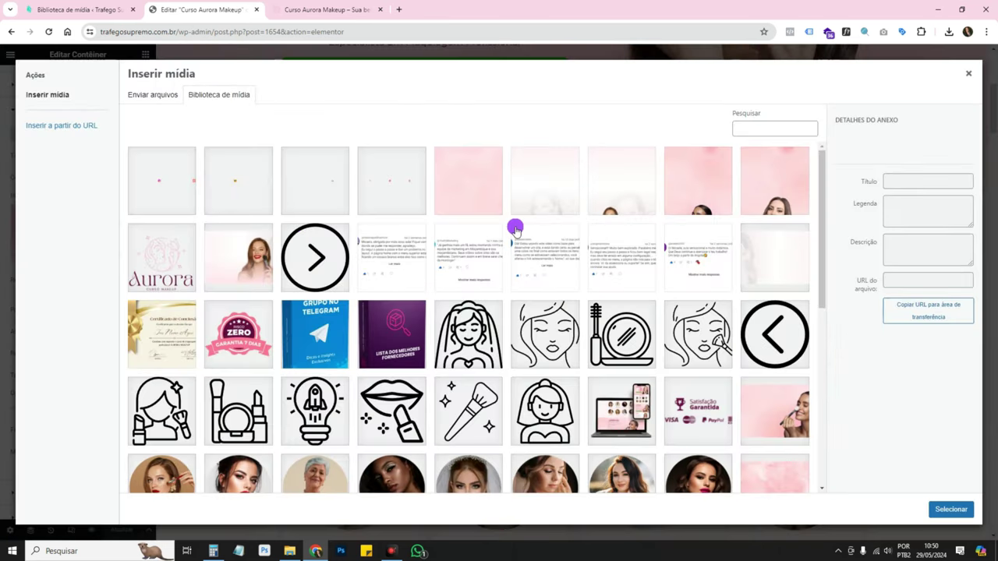
pyautogui.scroll(-2, 768, 312)
pyautogui.click(774, 314)
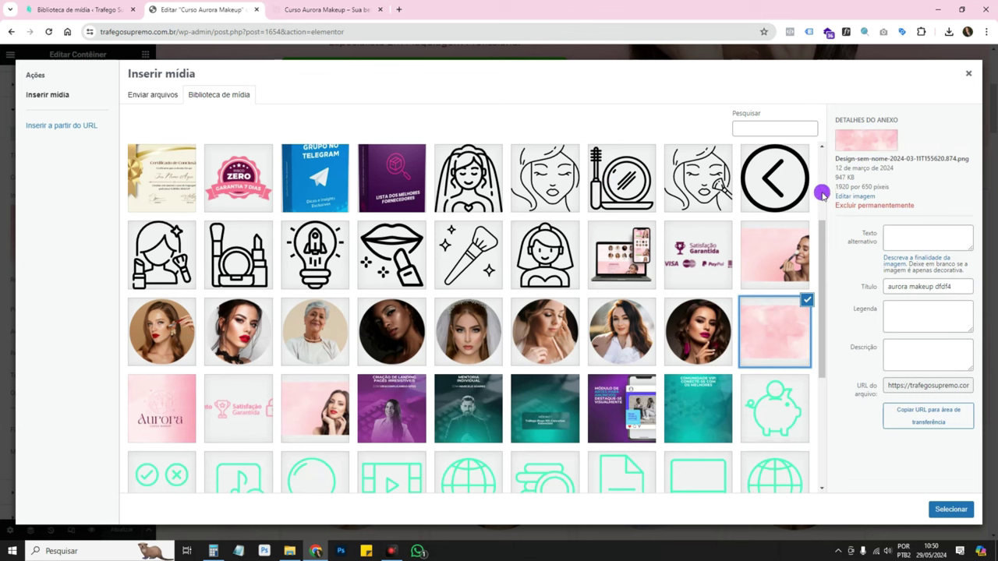
pyautogui.moveTo(833, 160); pyautogui.dragTo(891, 159)
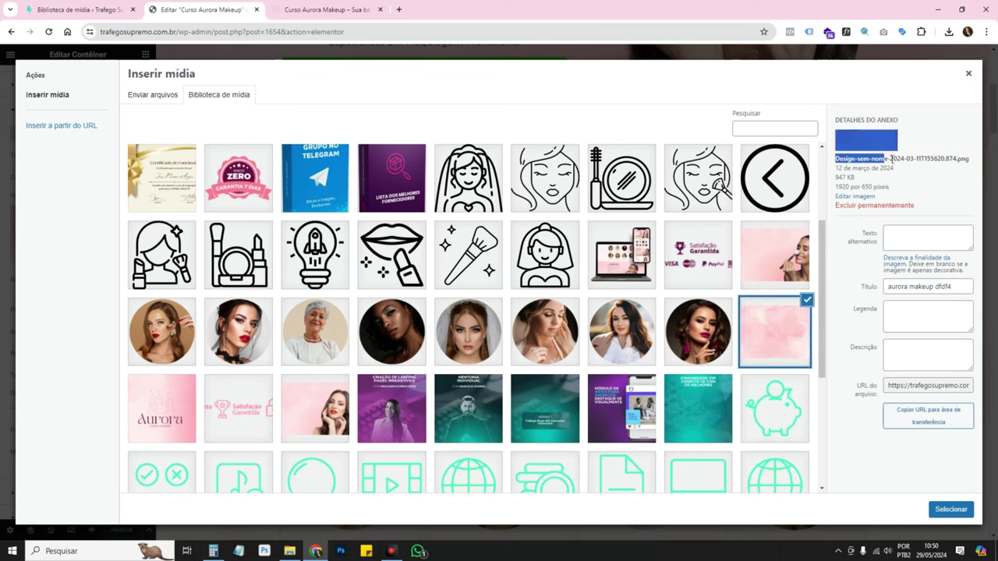
pyautogui.click(932, 144)
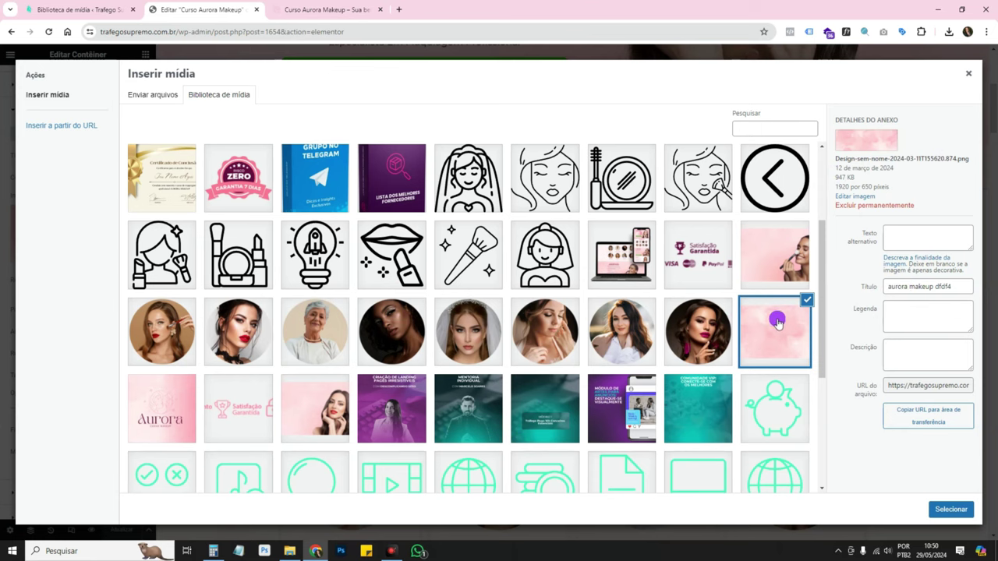
pyautogui.click(954, 507)
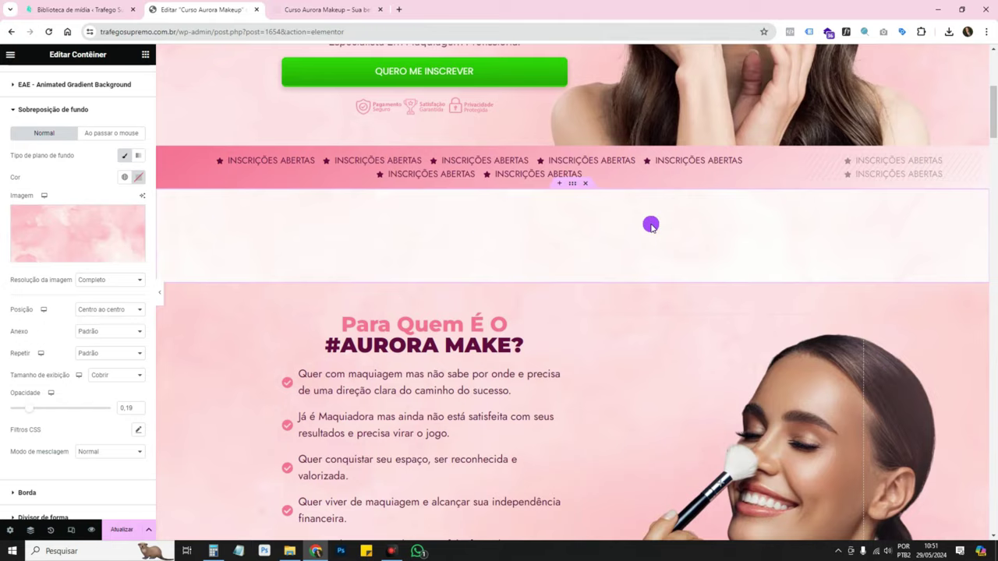
# Replace the wrong image at the bottom of the offer card with Camada-4.png from the media library
pyautogui.scroll(-10, 651, 226)
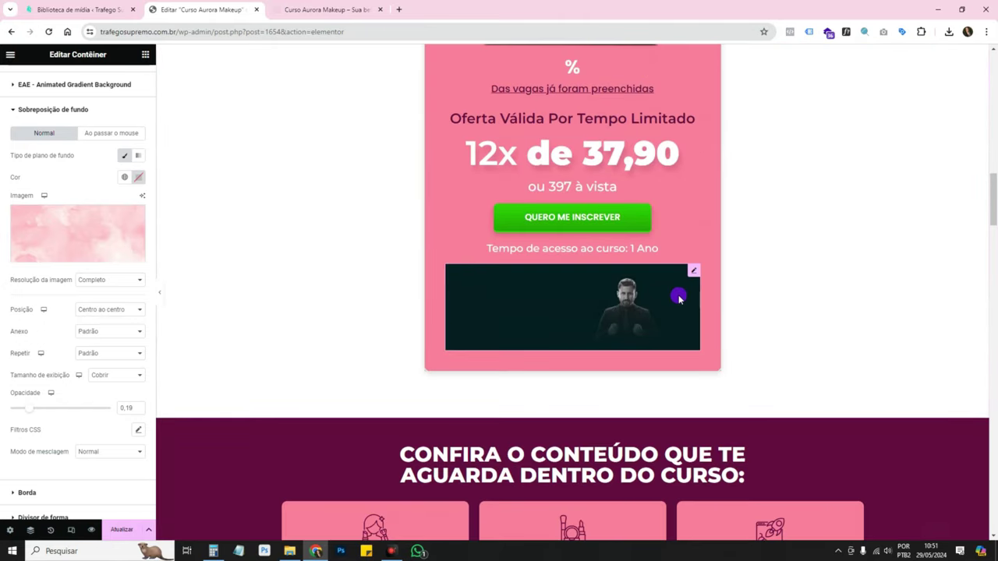
pyautogui.click(693, 271)
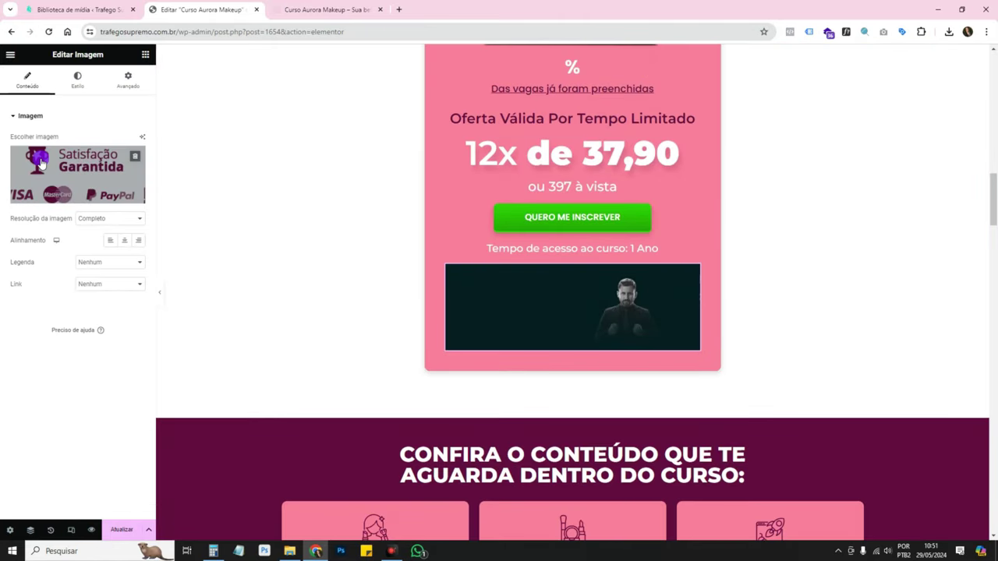
pyautogui.click(666, 261)
pyautogui.click(689, 413)
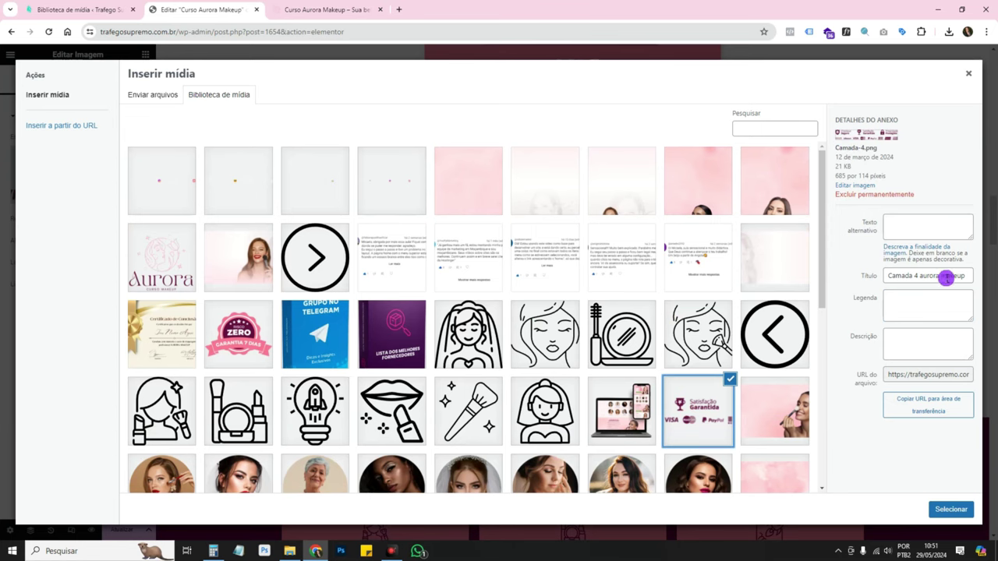
pyautogui.click(951, 509)
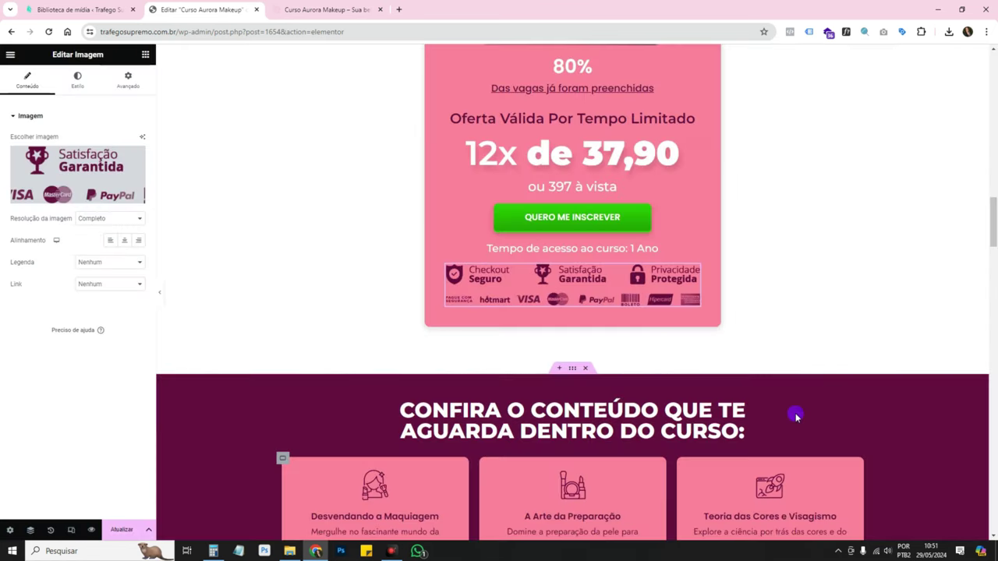